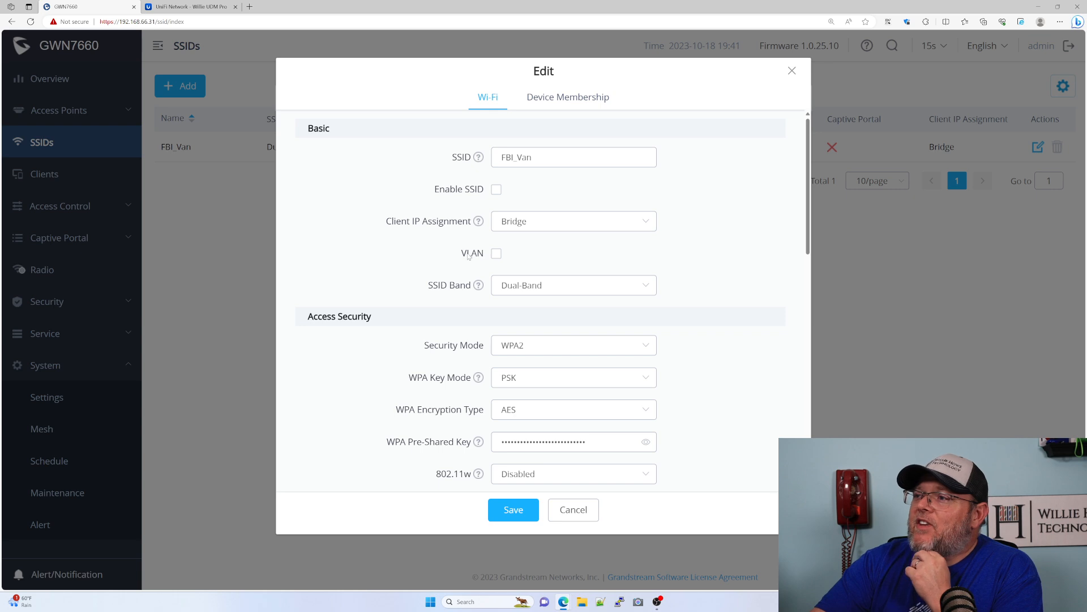
- Set the SSID's security mode to WPA2 and its WPA key mode to PPSK without RADIUS
{"action": "scroll", "coordinate": [485, 297], "scroll_direction": "down", "scroll_amount": 1}
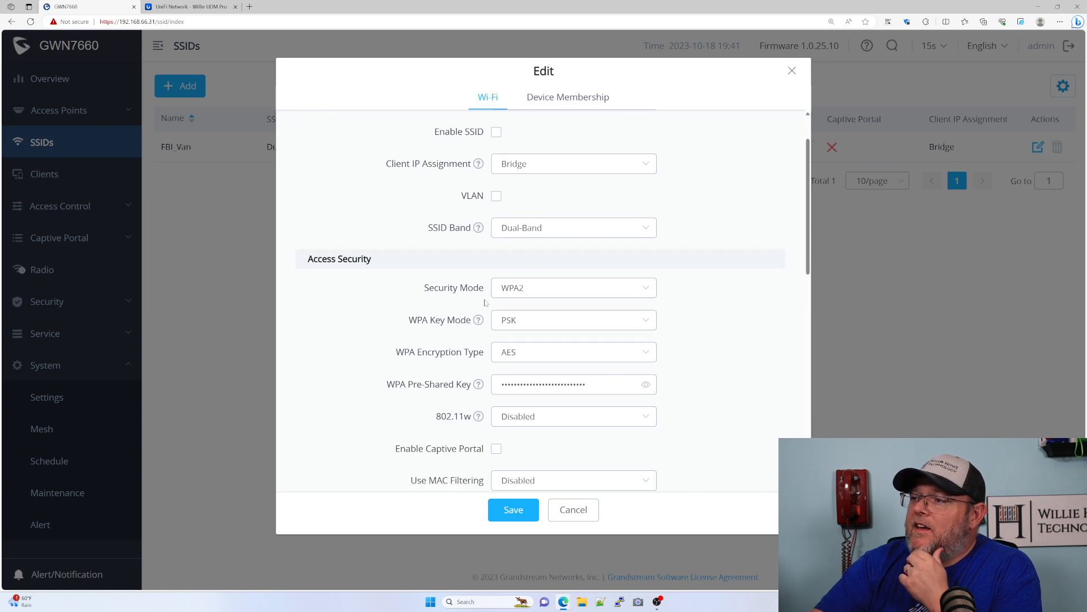
{"action": "left_click", "coordinate": [555, 289]}
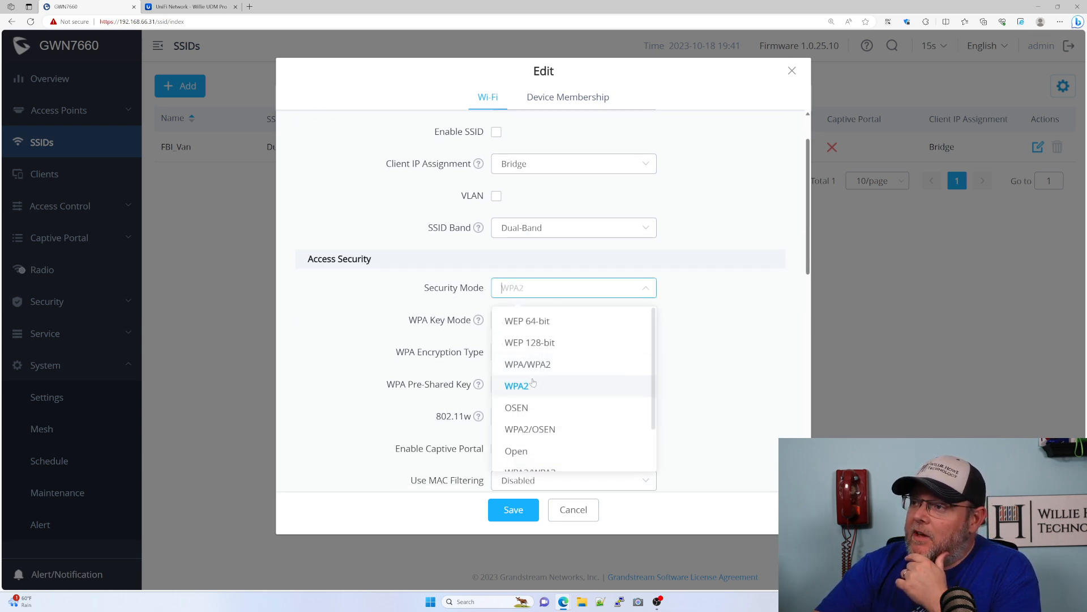
{"action": "left_click", "coordinate": [533, 385]}
{"action": "left_click", "coordinate": [550, 323]}
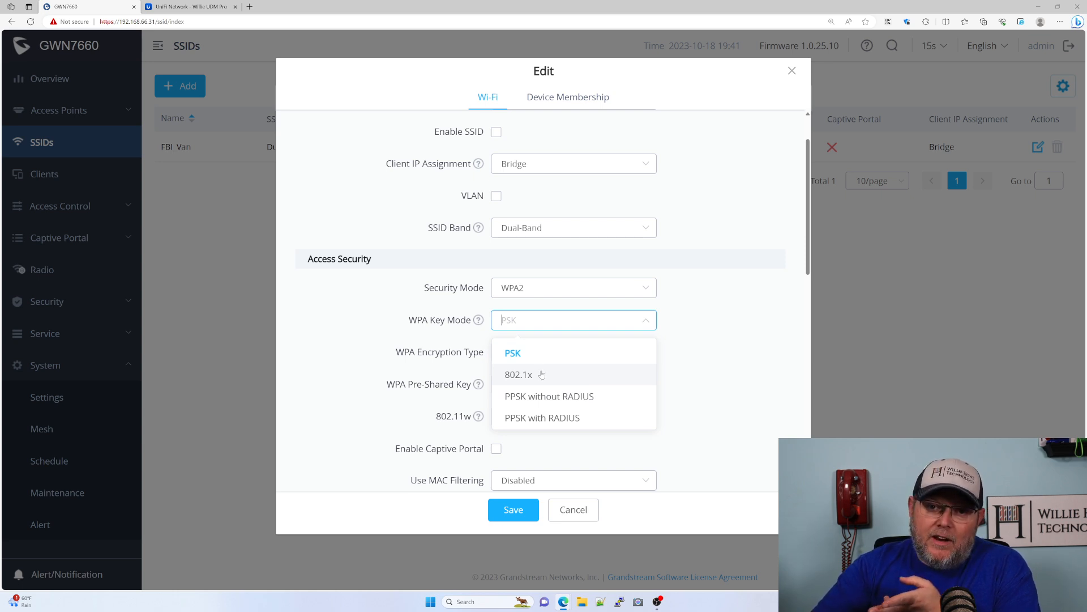
{"action": "left_click", "coordinate": [577, 418]}
{"action": "left_click", "coordinate": [580, 333]}
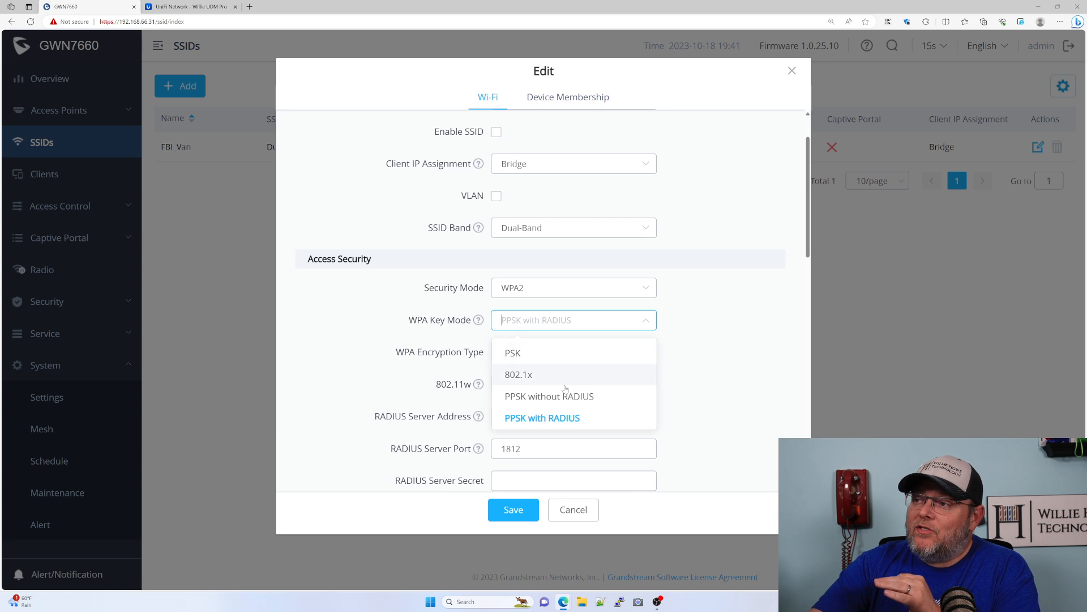
{"action": "left_click", "coordinate": [589, 393]}
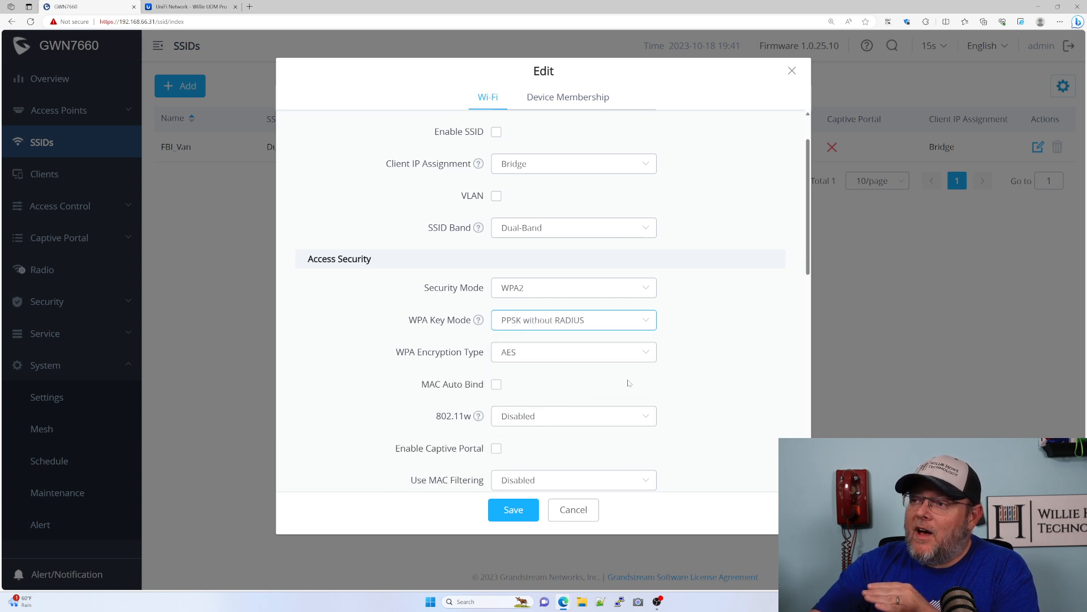
- Review the remaining access security and advanced settings of the SSID edit dialog
{"action": "scroll", "coordinate": [628, 384], "scroll_direction": "down", "scroll_amount": 3}
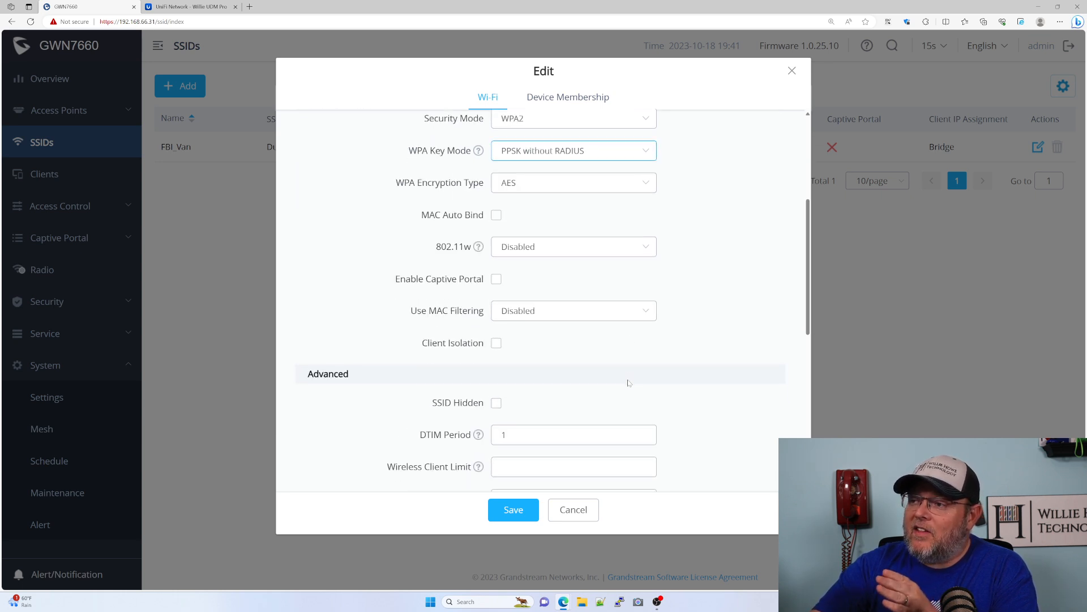
{"action": "scroll", "coordinate": [670, 393], "scroll_direction": "down", "scroll_amount": 2}
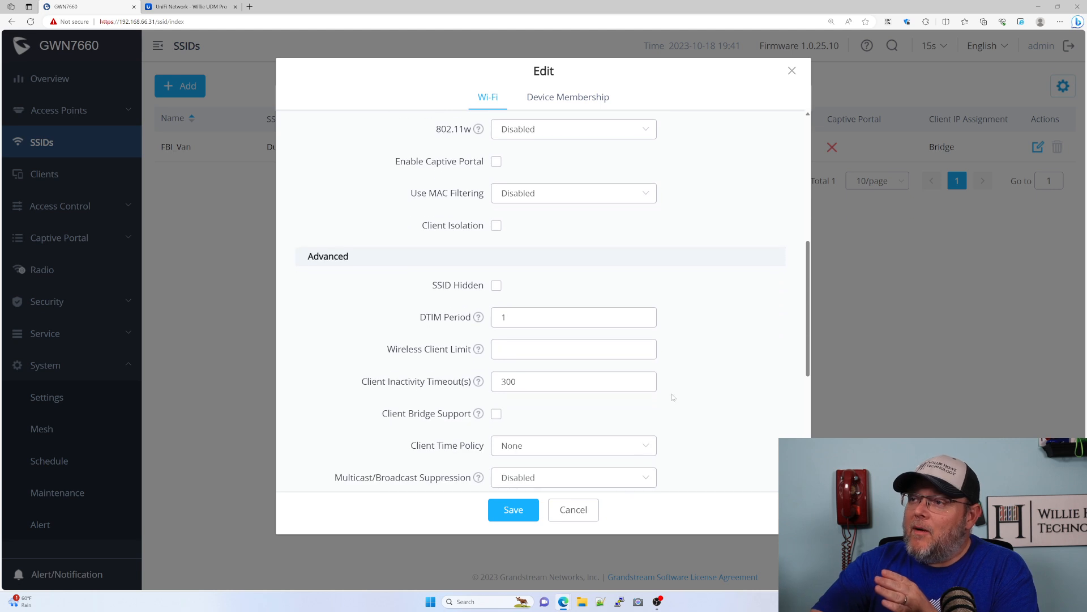
{"action": "scroll", "coordinate": [673, 397], "scroll_direction": "down", "scroll_amount": 2}
{"action": "scroll", "coordinate": [673, 397], "scroll_direction": "up", "scroll_amount": 6}
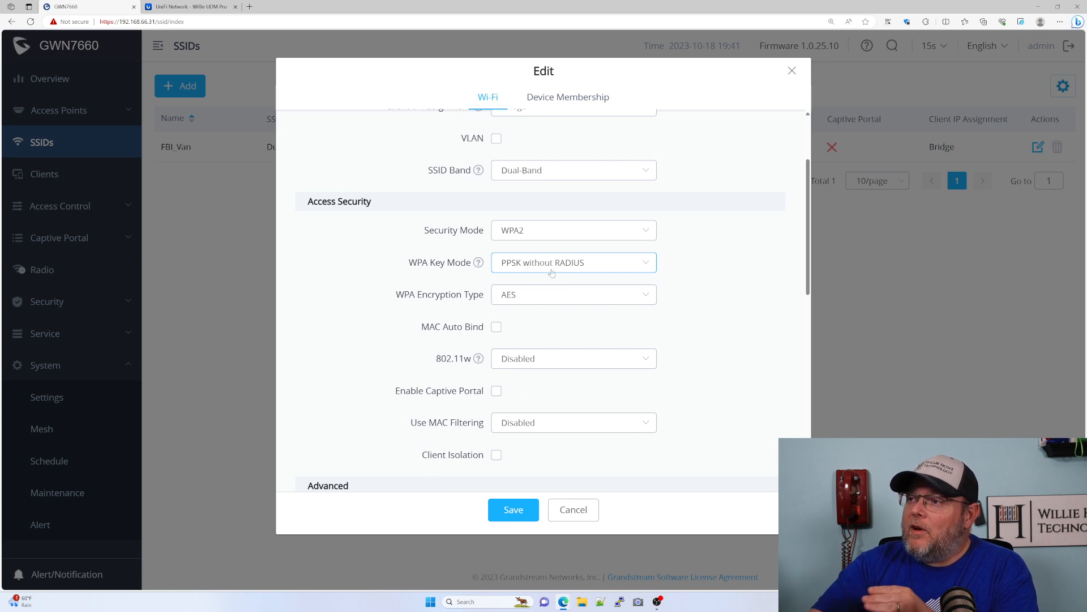
{"action": "scroll", "coordinate": [659, 406], "scroll_direction": "down", "scroll_amount": 8}
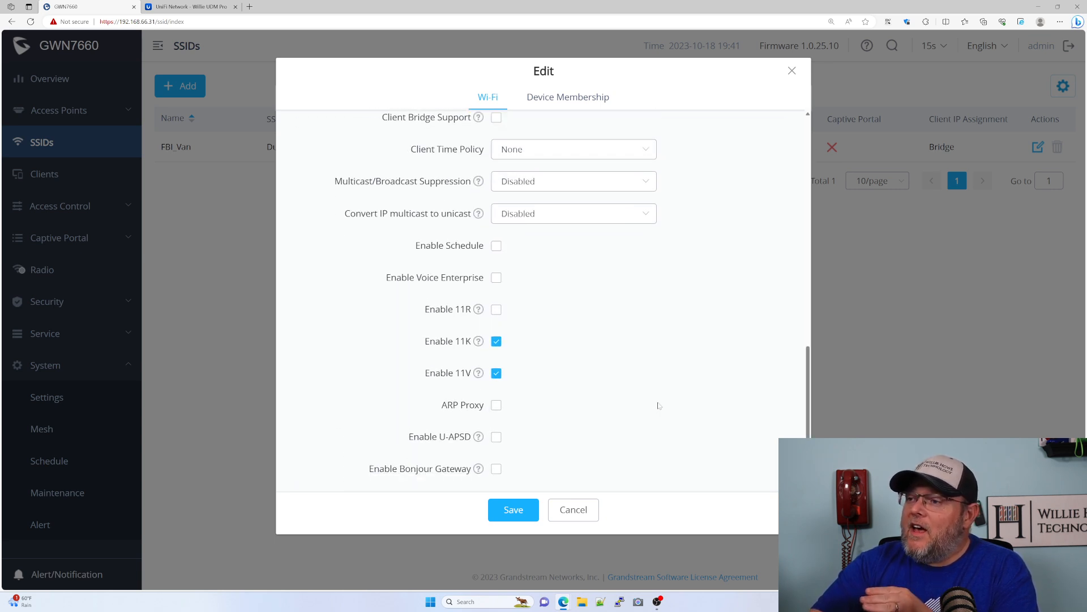
{"action": "scroll", "coordinate": [658, 406], "scroll_direction": "up", "scroll_amount": 5}
{"action": "scroll", "coordinate": [659, 406], "scroll_direction": "up", "scroll_amount": 4}
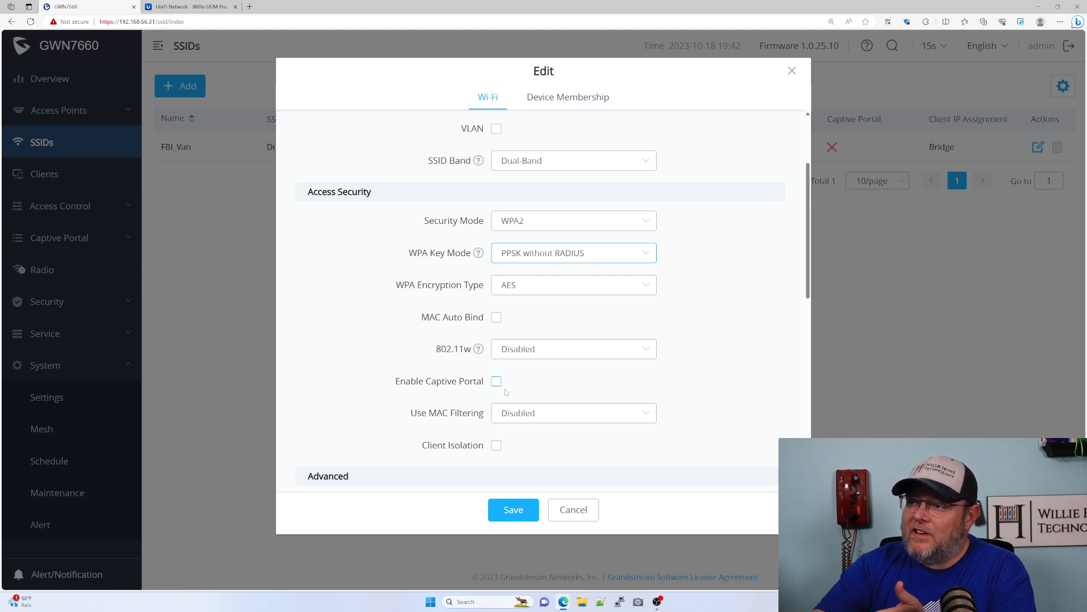
{"action": "scroll", "coordinate": [648, 429], "scroll_direction": "up", "scroll_amount": 2}
{"action": "scroll", "coordinate": [647, 429], "scroll_direction": "up", "scroll_amount": 1}
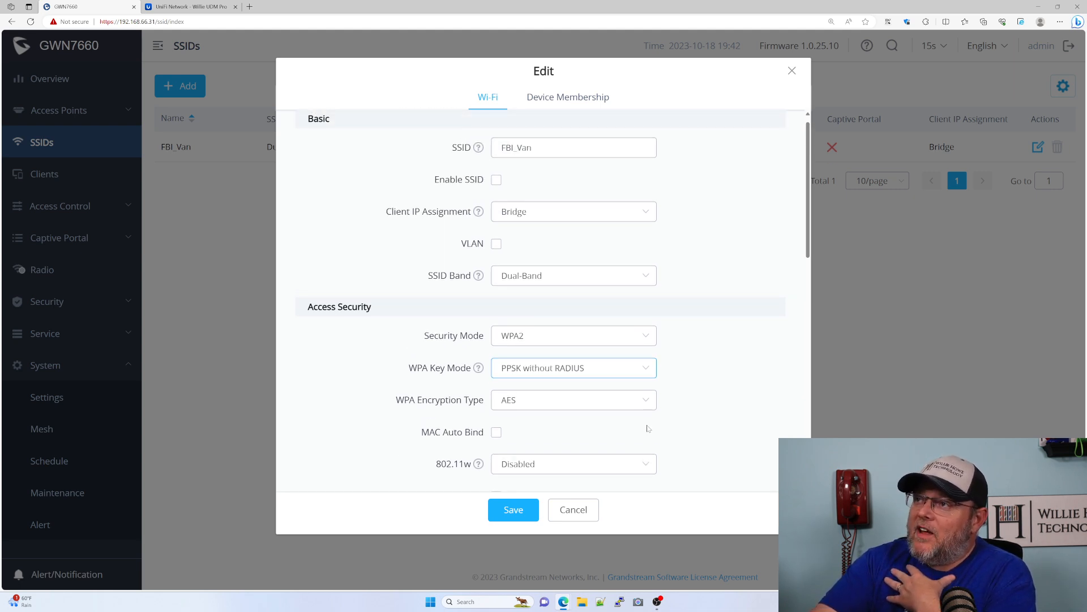
{"action": "scroll", "coordinate": [647, 428], "scroll_direction": "down", "scroll_amount": 10}
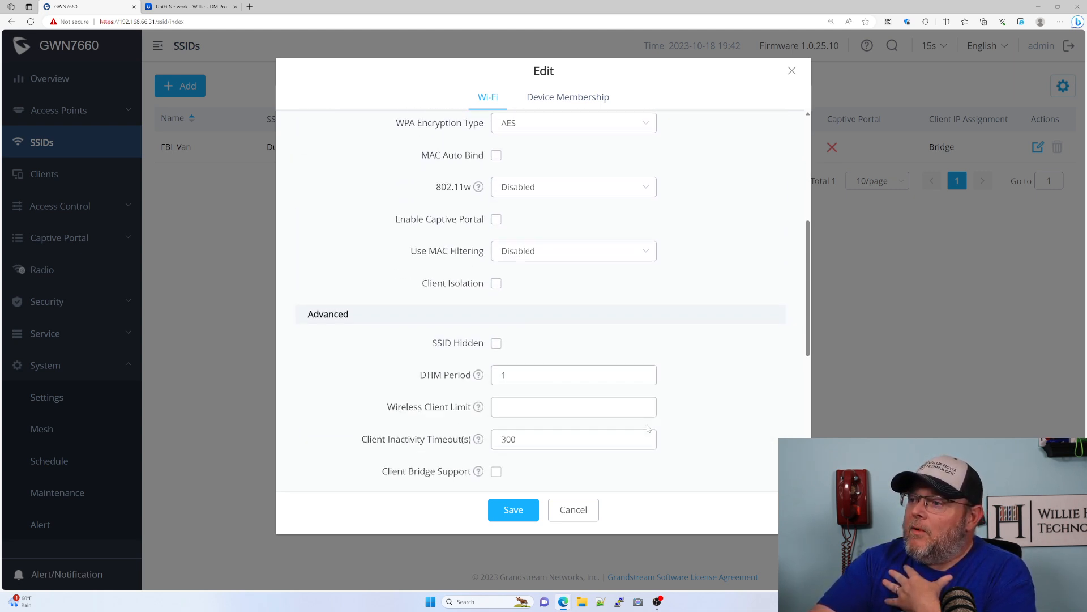
{"action": "scroll", "coordinate": [648, 429], "scroll_direction": "down", "scroll_amount": 2}
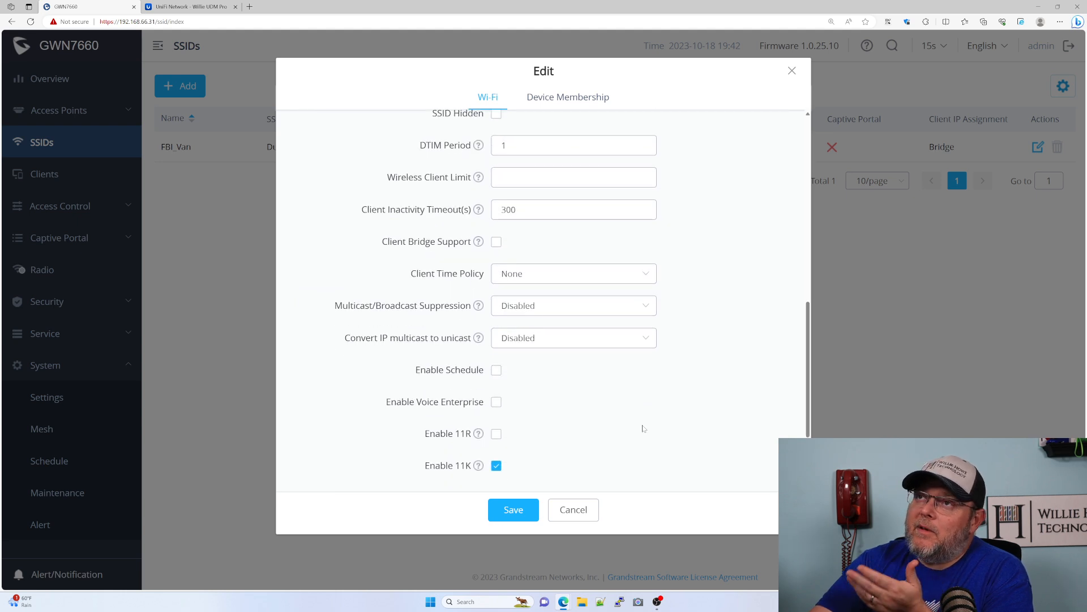
{"action": "scroll", "coordinate": [646, 428], "scroll_direction": "down", "scroll_amount": 3}
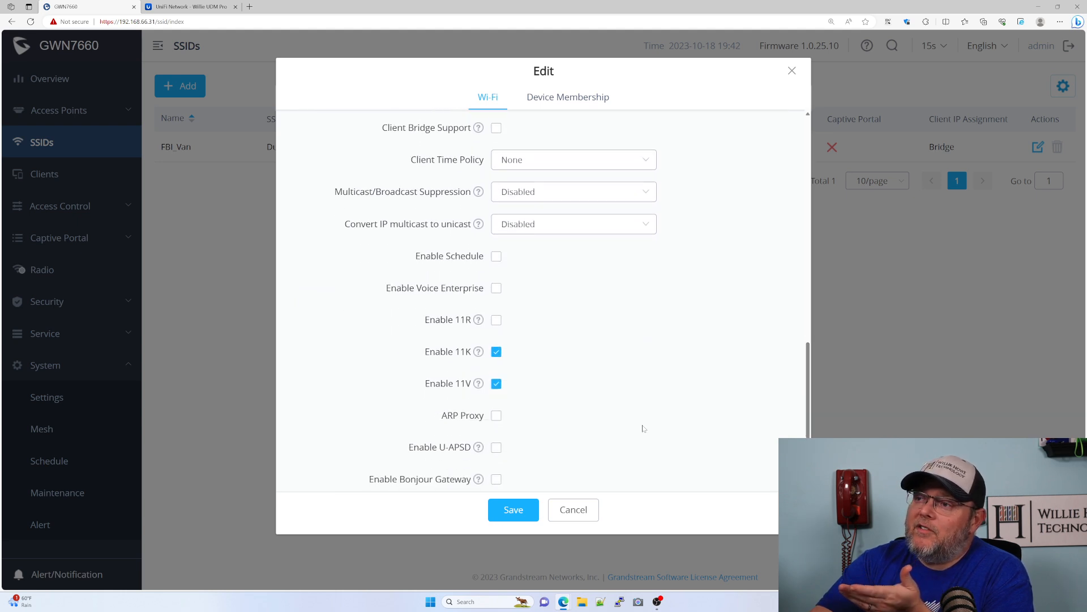
- Glance at the UniFi WiFi settings in the other browser tab and return to the Grandstream dialog
{"action": "left_click", "coordinate": [202, 7]}
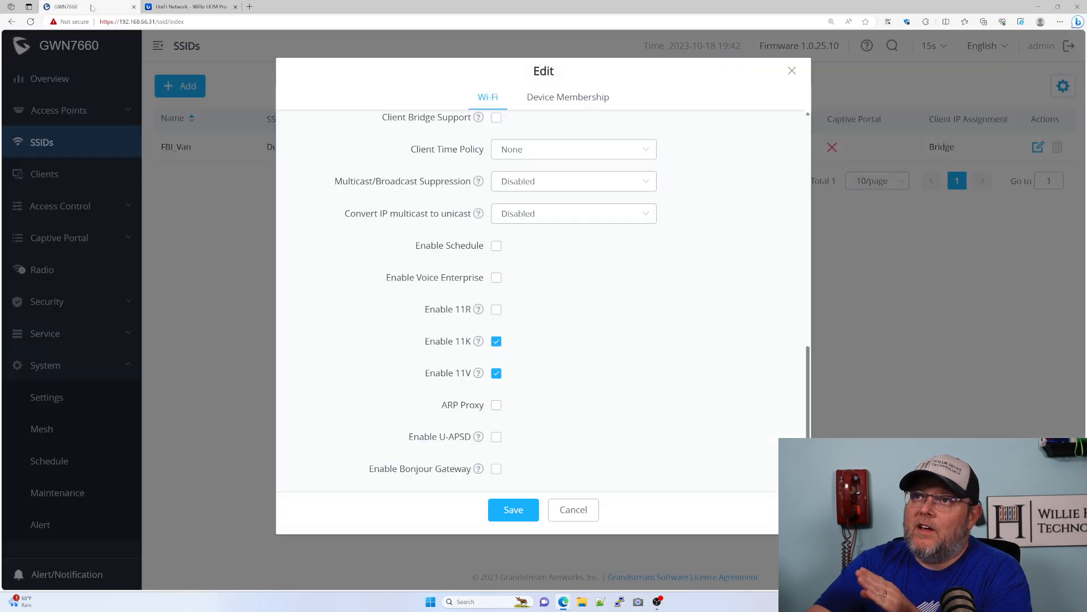
{"action": "left_click", "coordinate": [108, 6]}
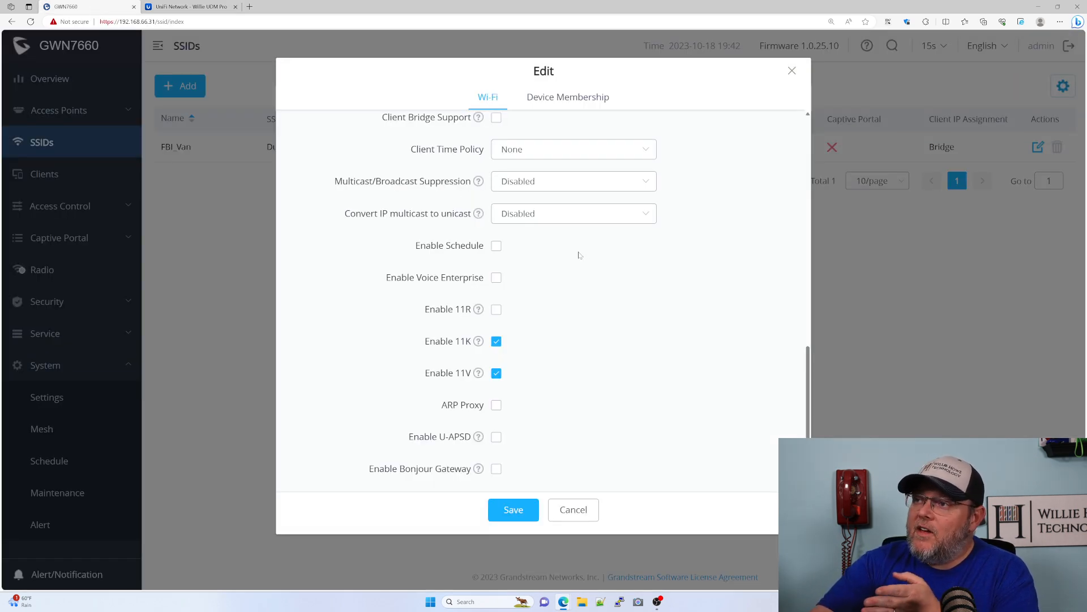
- Save the SSID edits and apply the pending changes on the controller
{"action": "scroll", "coordinate": [597, 346], "scroll_direction": "up", "scroll_amount": 1}
{"action": "scroll", "coordinate": [598, 346], "scroll_direction": "up", "scroll_amount": 1}
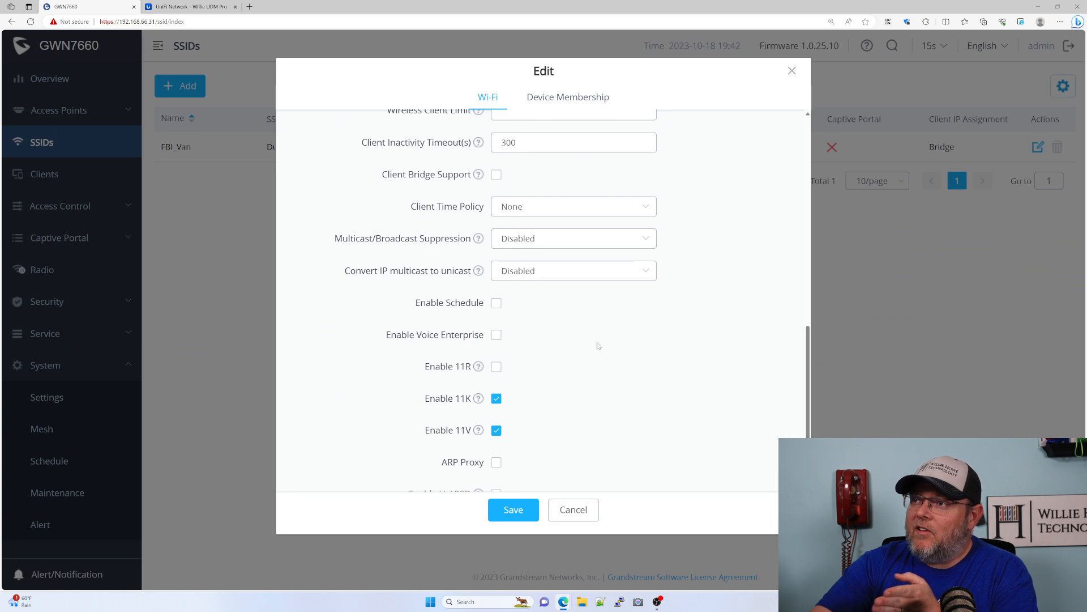
{"action": "scroll", "coordinate": [595, 345], "scroll_direction": "up", "scroll_amount": 10}
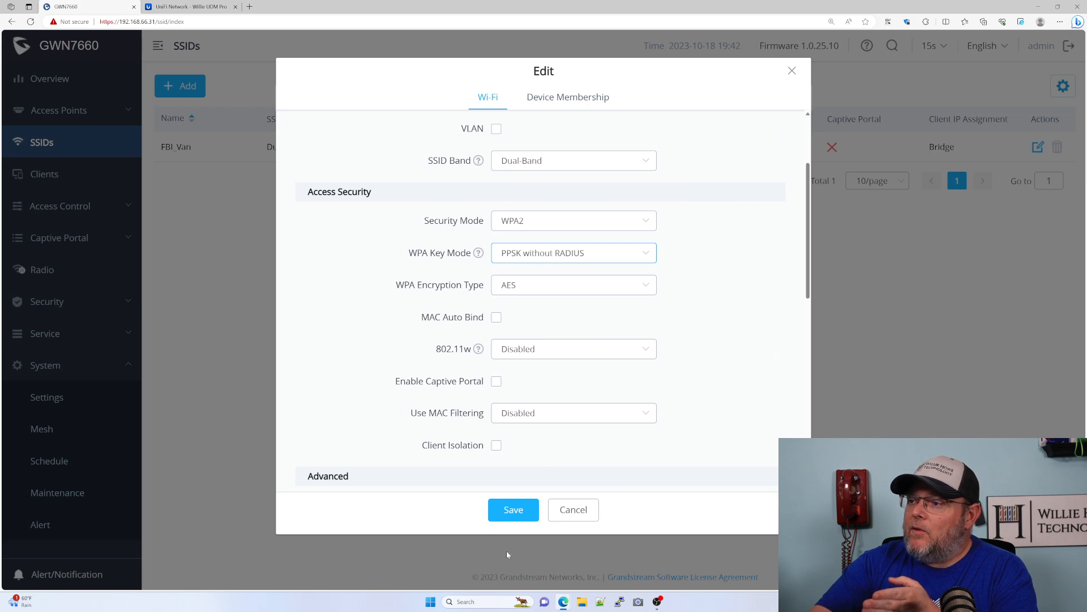
{"action": "left_click", "coordinate": [510, 511]}
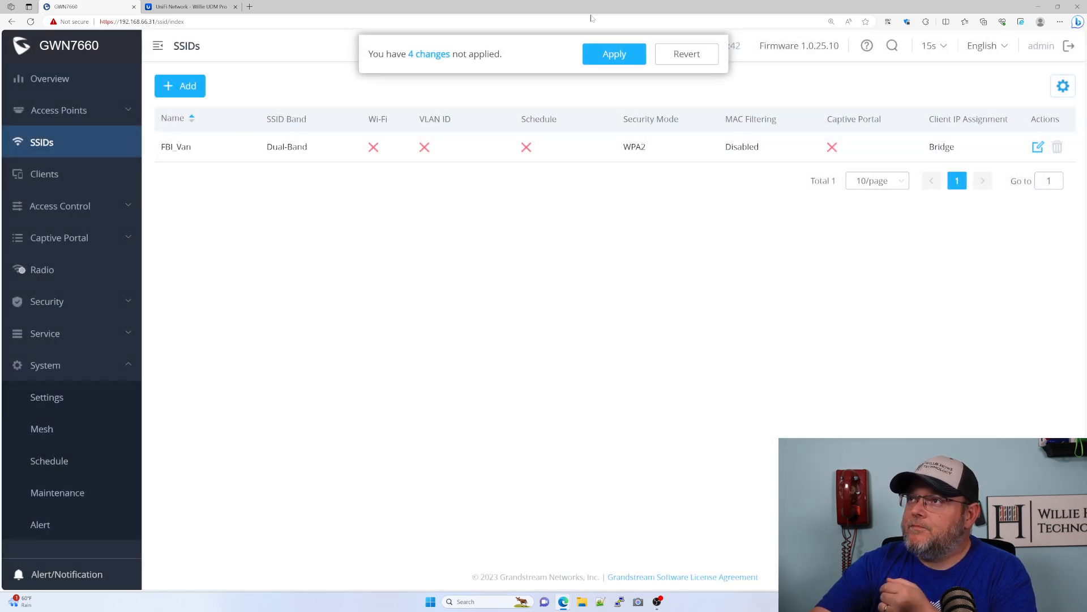
{"action": "left_click", "coordinate": [615, 54]}
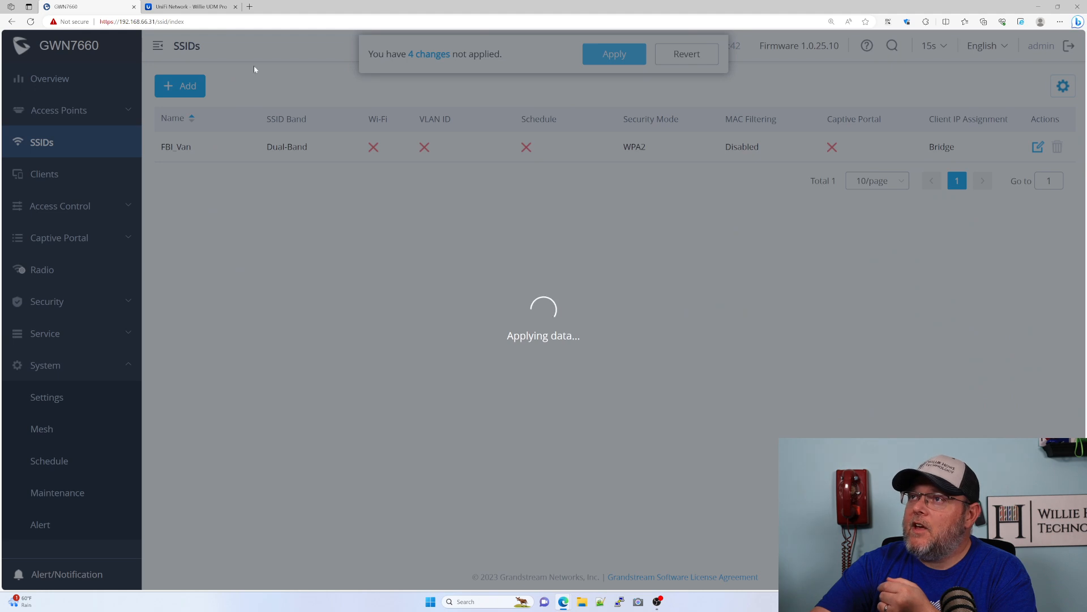
- Switch to the UniFi Network tab and create a new WiFi named Shared
{"action": "left_click", "coordinate": [187, 6]}
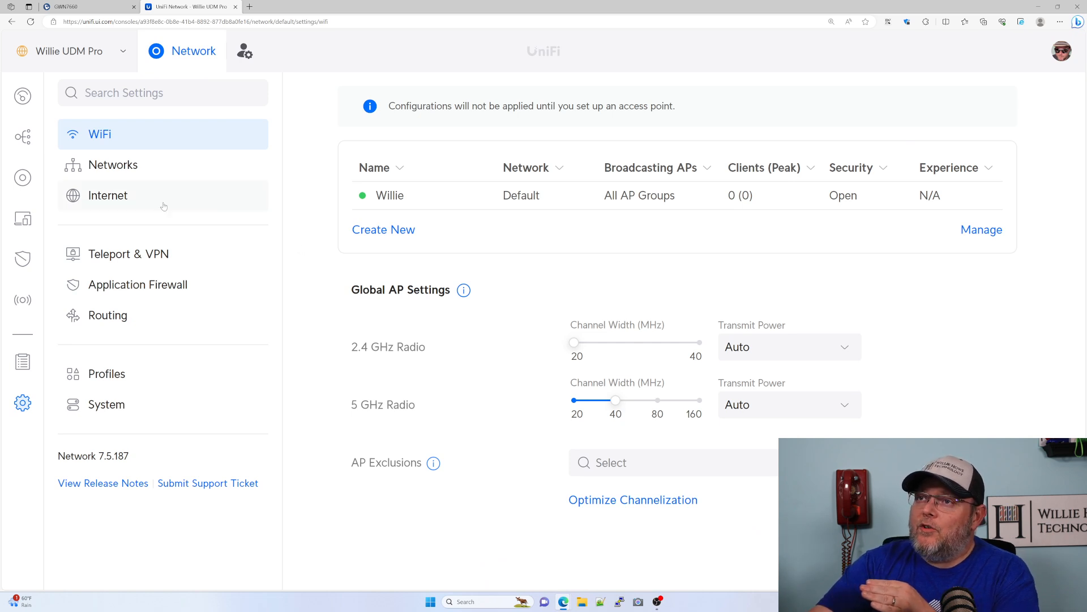
{"action": "left_click", "coordinate": [130, 175]}
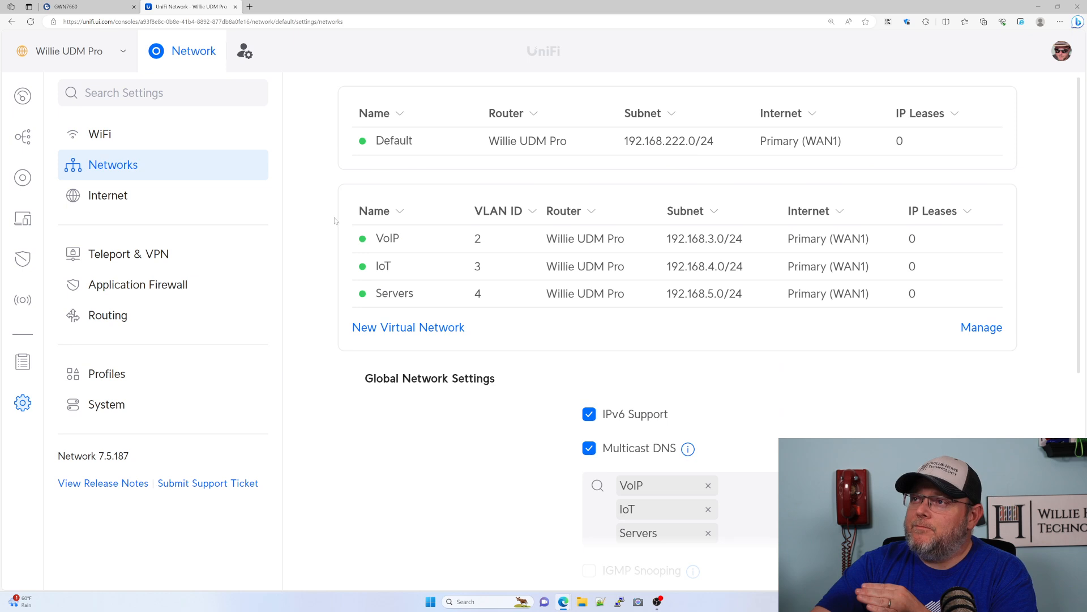
{"action": "left_click", "coordinate": [97, 134]}
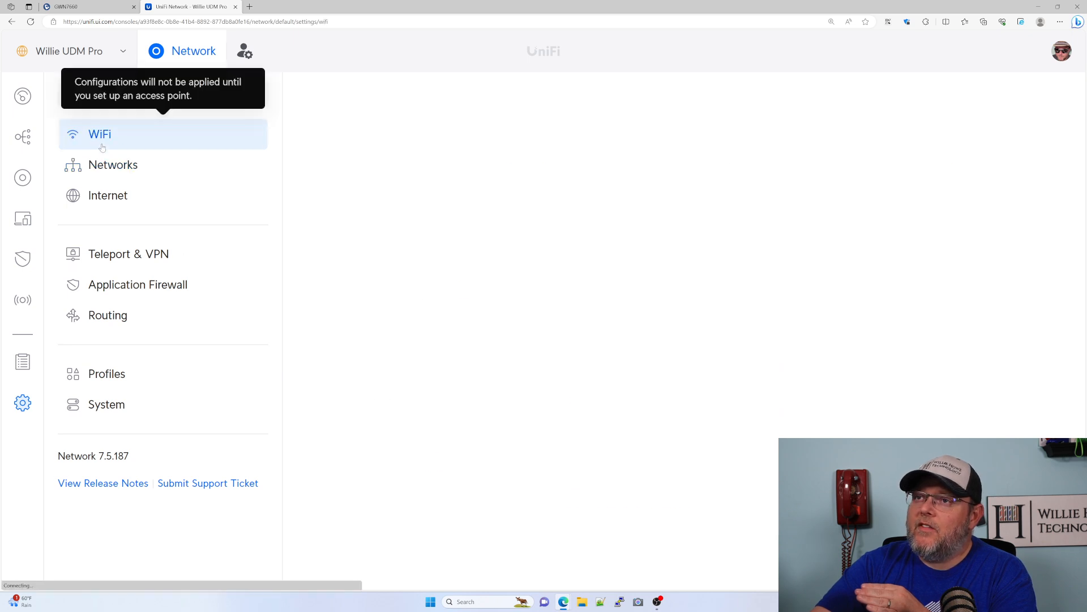
{"action": "left_click", "coordinate": [396, 231]}
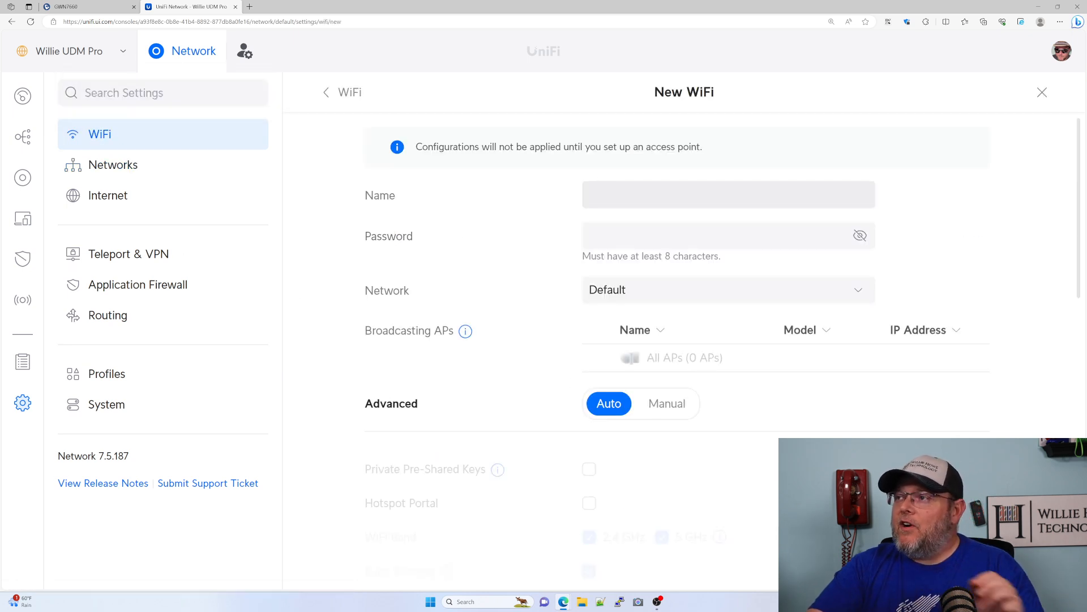
{"action": "type", "text": "Shared"}
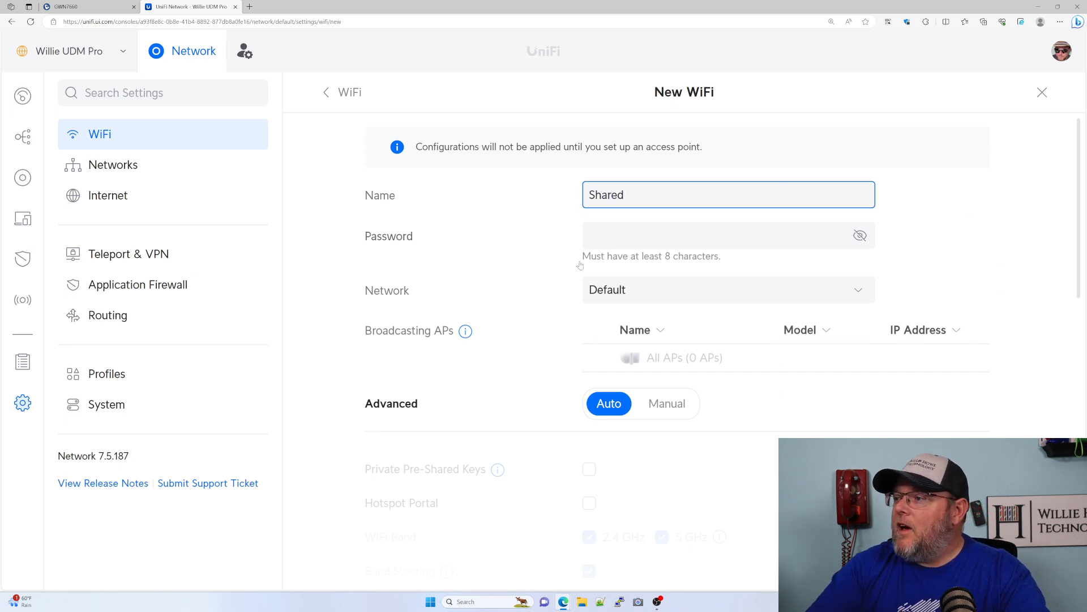
- Switch the new WiFi's advanced settings to Manual and enable Private Pre-Shared Keys
{"action": "scroll", "coordinate": [580, 265], "scroll_direction": "down", "scroll_amount": 3}
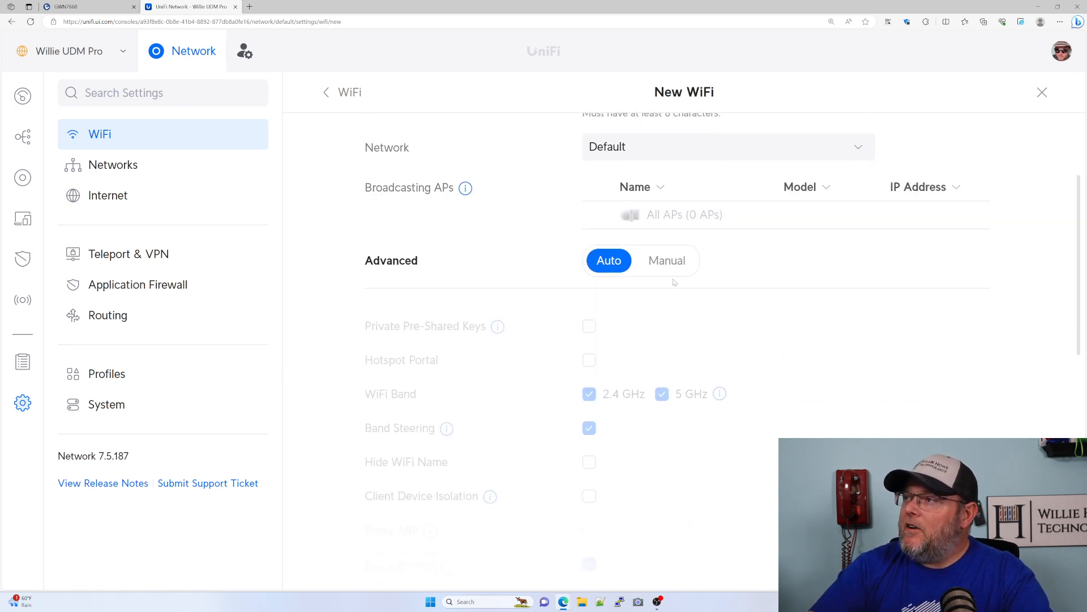
{"action": "left_click", "coordinate": [682, 262]}
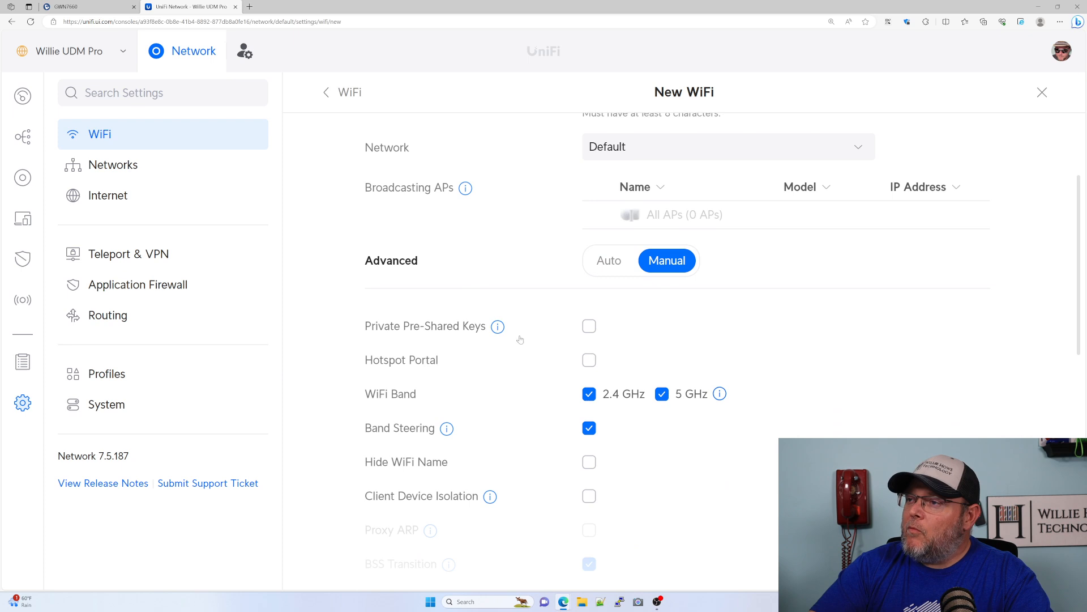
{"action": "left_click", "coordinate": [593, 332]}
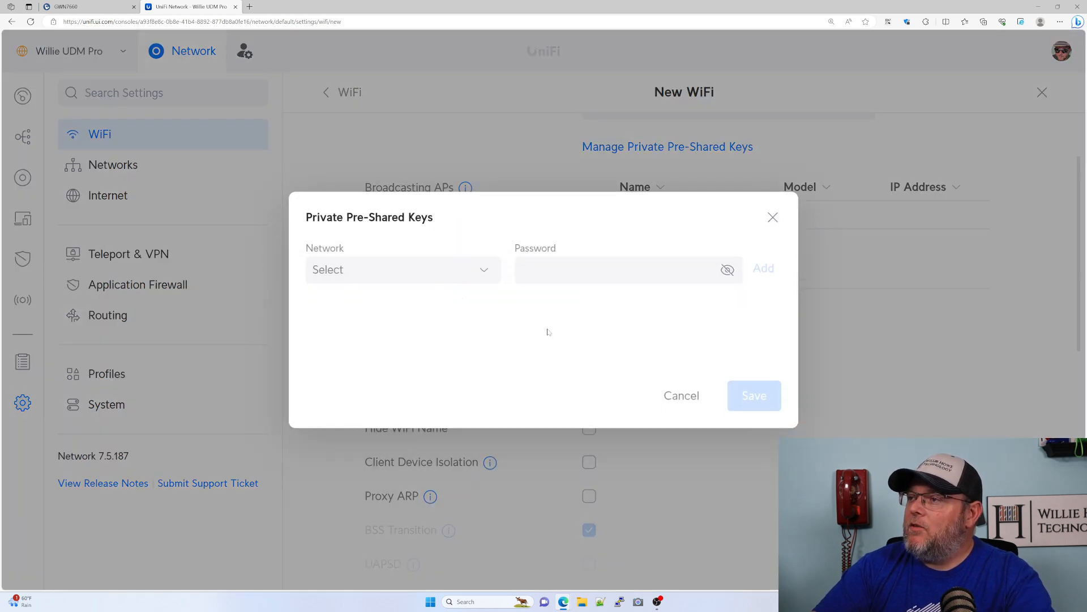
- Add a private pre-shared key for the Default network, entering its password
{"action": "left_click", "coordinate": [424, 274]}
{"action": "left_click", "coordinate": [379, 296]}
{"action": "left_click", "coordinate": [569, 271]}
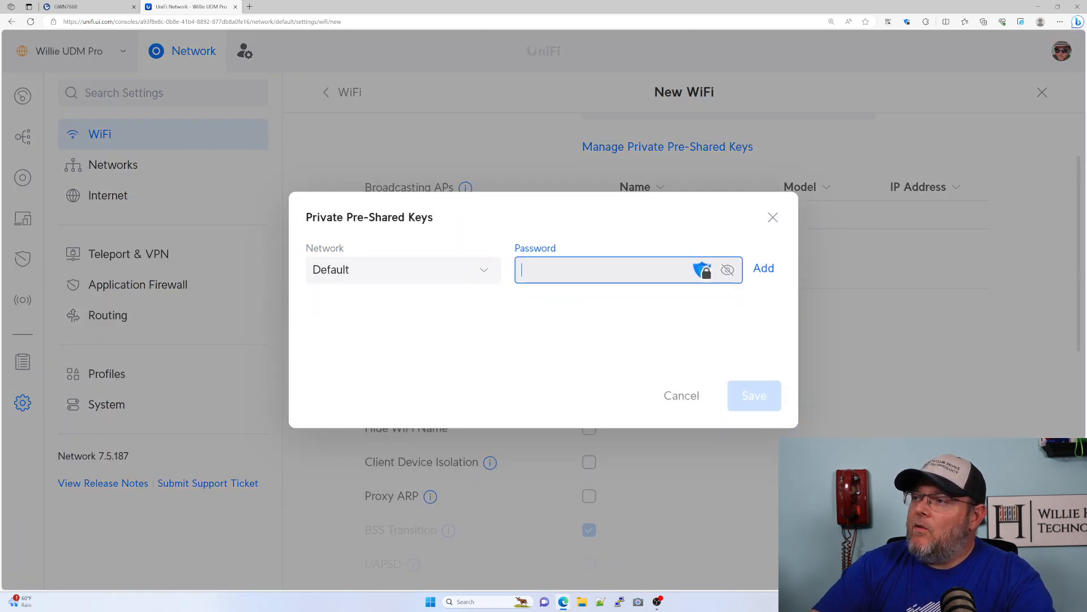
{"action": "type", "text": "p"}
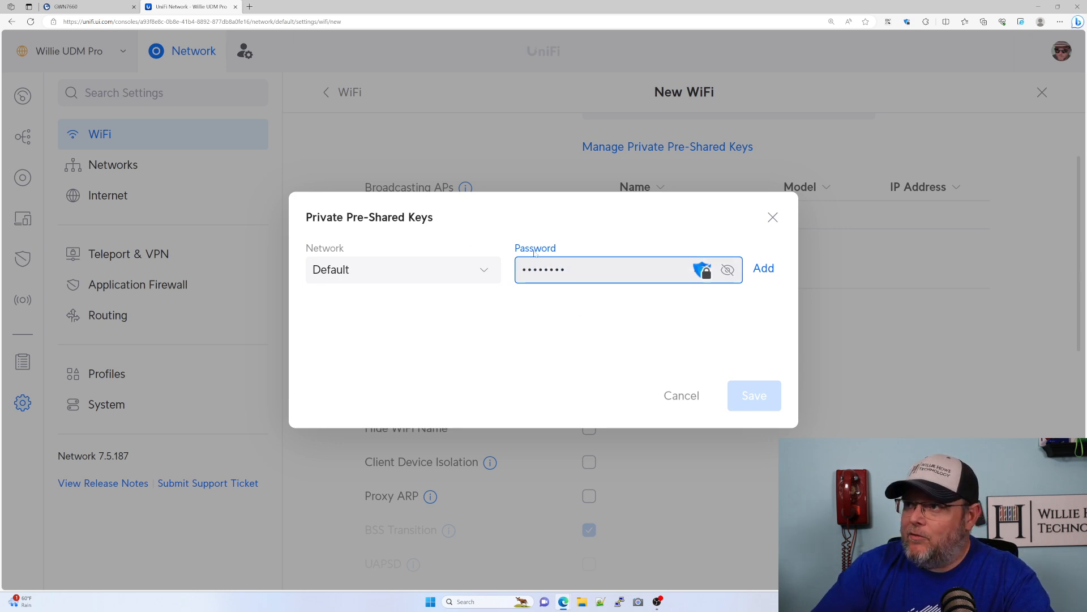
{"action": "left_click", "coordinate": [762, 270]}
- Add a second private pre-shared key for the VoIP network with its password, then save the keys
{"action": "left_click", "coordinate": [408, 270]}
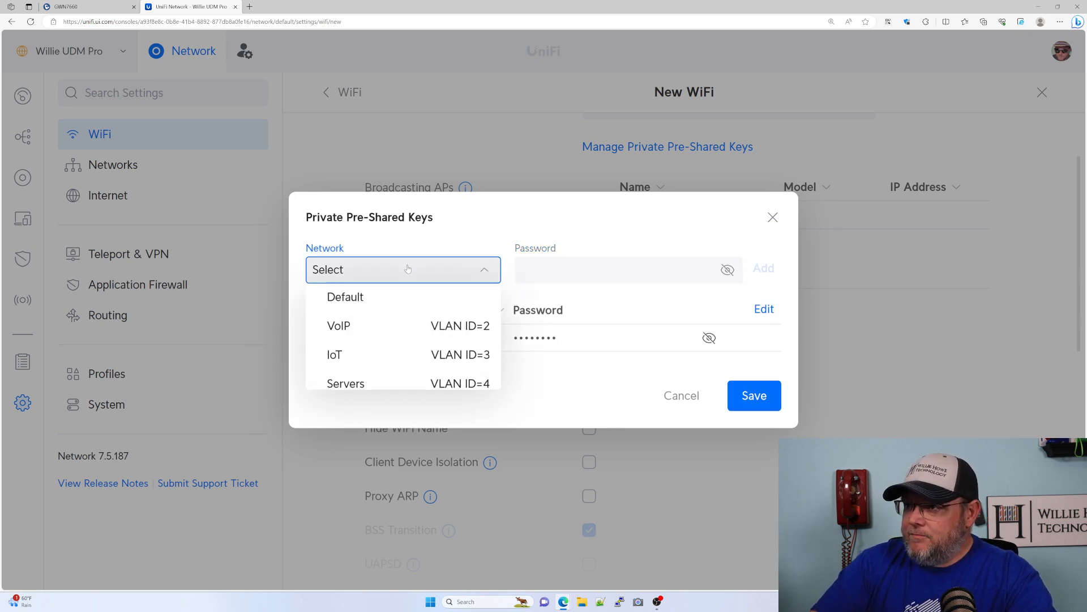
{"action": "left_click", "coordinate": [393, 328]}
{"action": "key", "text": "Tab"}
{"action": "type", "text": "•••••••"}
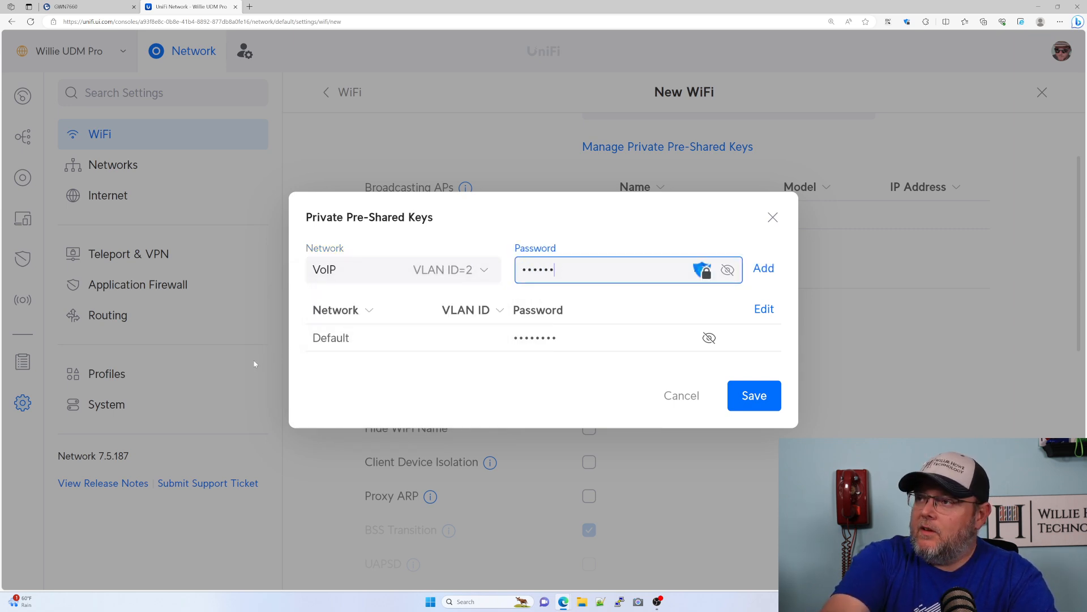
{"action": "type", "text": "•"}
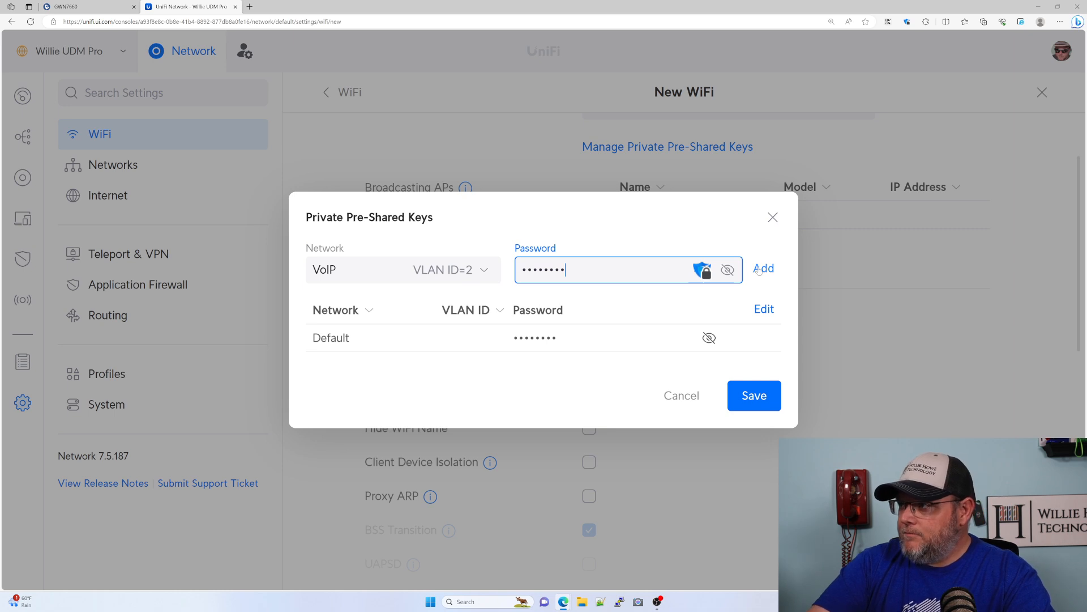
{"action": "left_click", "coordinate": [763, 268]}
{"action": "left_click", "coordinate": [759, 404]}
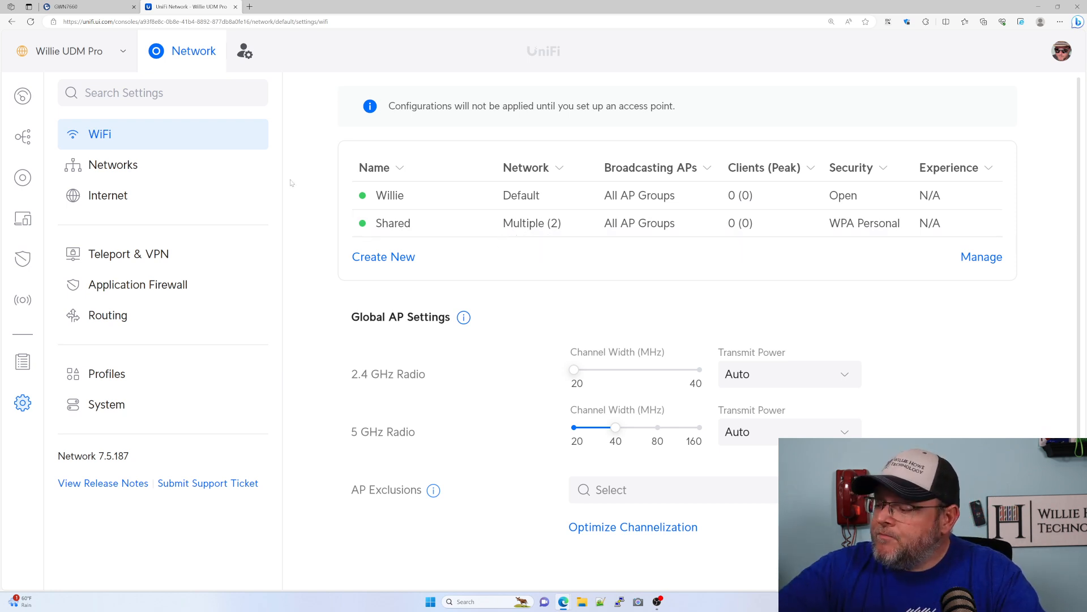
- Return to the Grandstream GWN7660 controller tab
{"action": "left_click", "coordinate": [96, 5]}
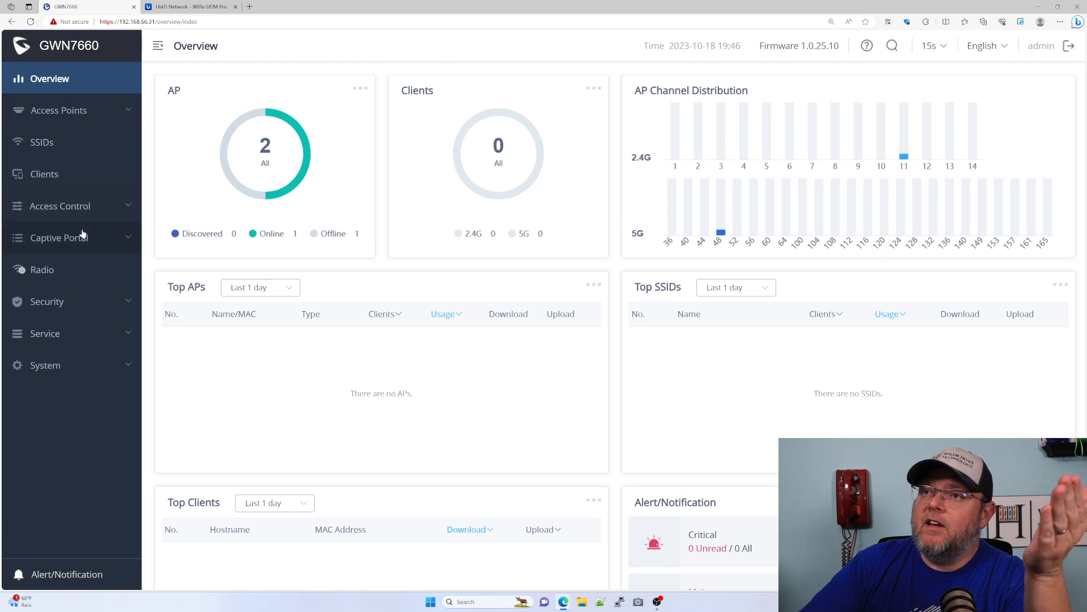
- Open the PPSK access control page and start a new PPSK account for the FBI_Truck SSID
{"action": "left_click", "coordinate": [75, 207]}
{"action": "left_click", "coordinate": [49, 334]}
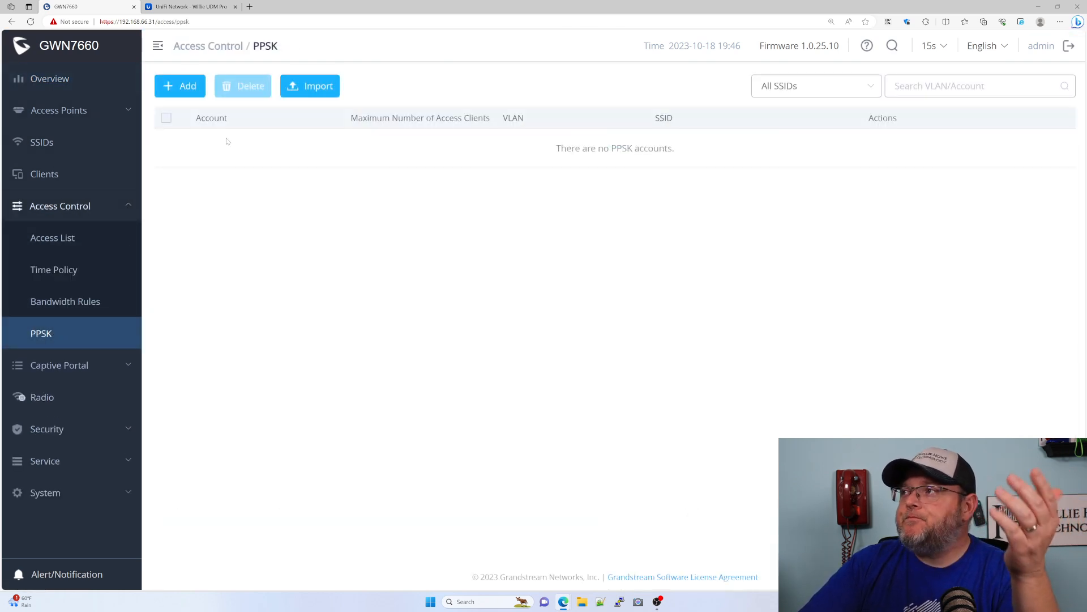
{"action": "left_click", "coordinate": [198, 93]}
{"action": "left_click", "coordinate": [605, 105]}
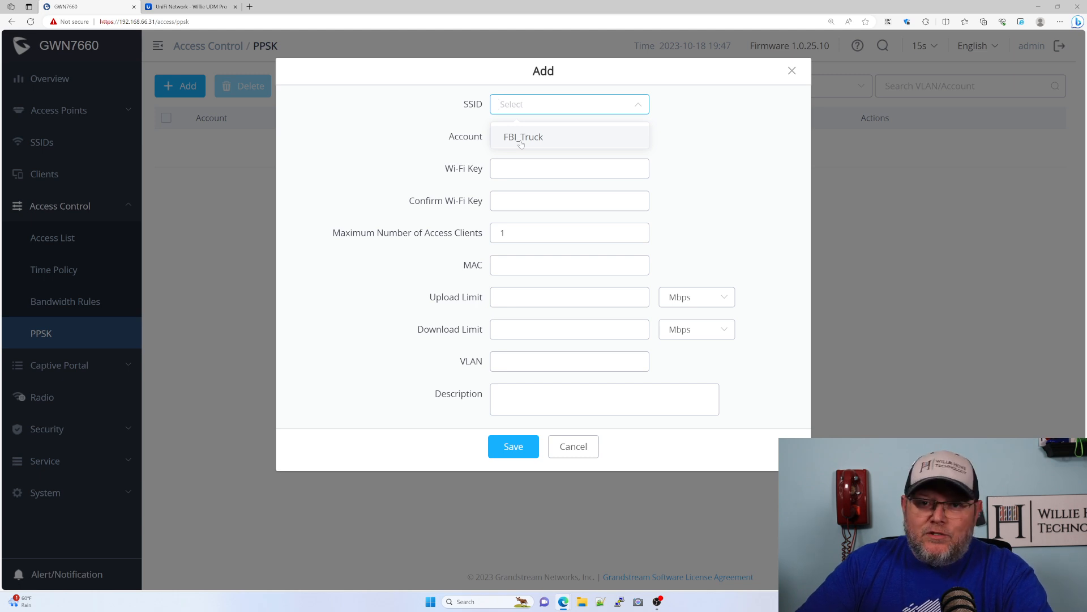
{"action": "left_click", "coordinate": [538, 143]}
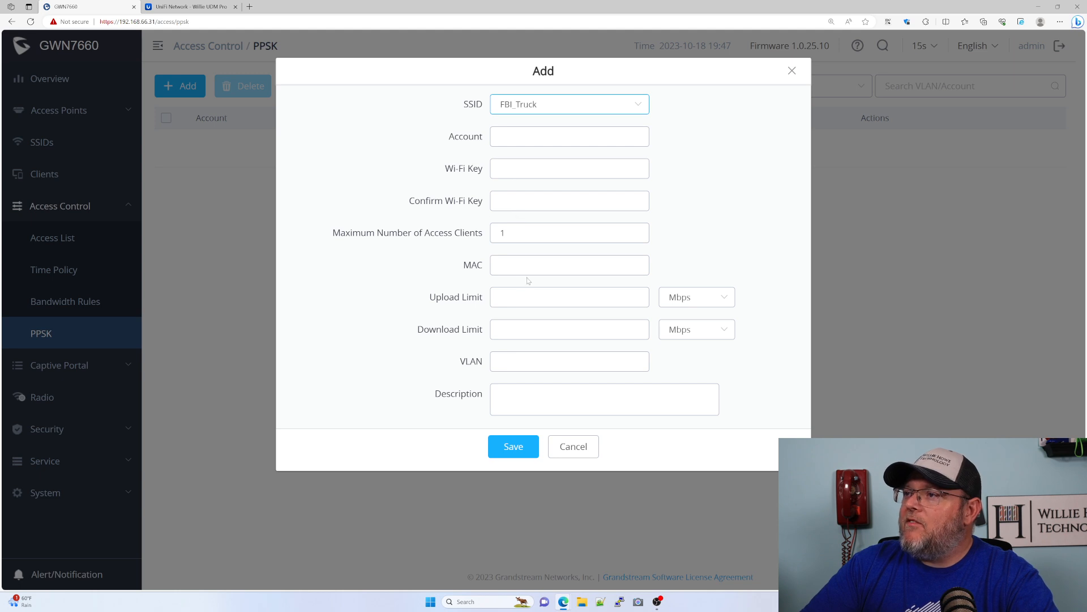
{"action": "left_click", "coordinate": [687, 303]}
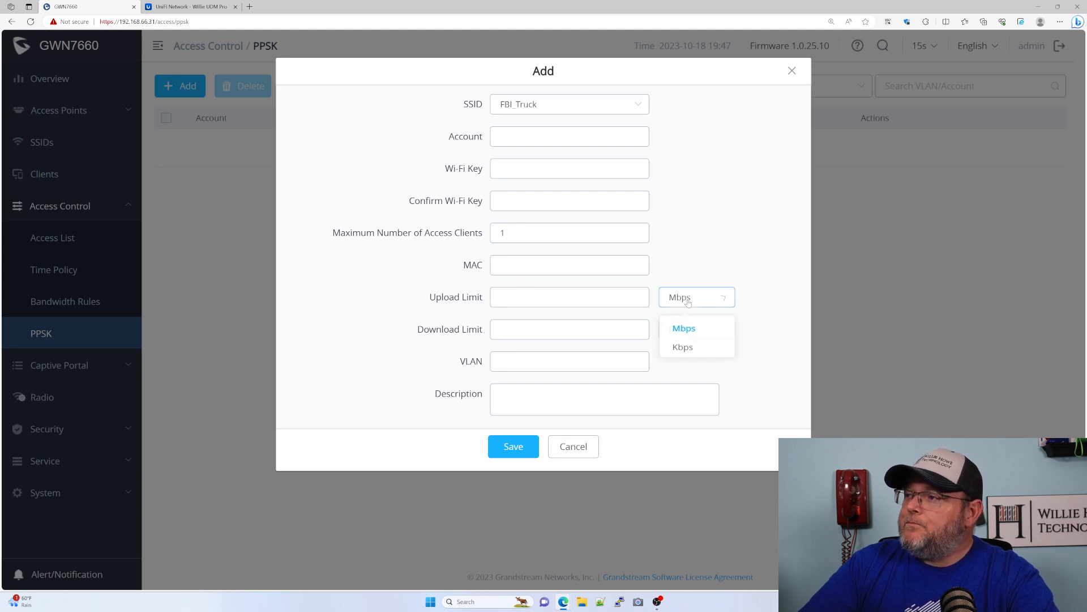
{"action": "left_click", "coordinate": [679, 303]}
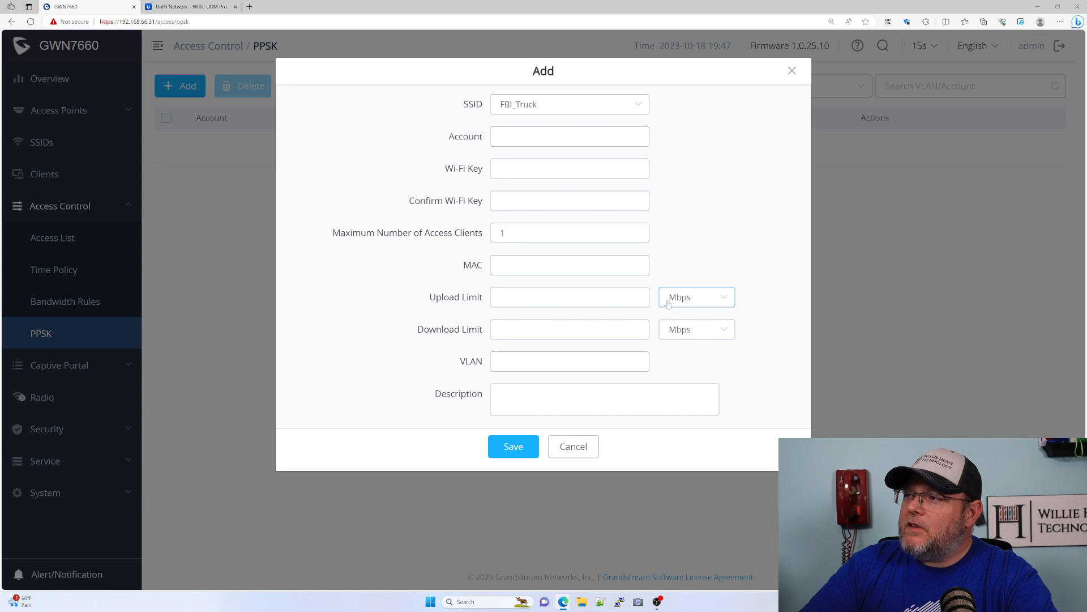
- Enter the account name, the Wi-Fi key and its confirmation, set VLAN 2, and save the PPSK account
{"action": "left_click", "coordinate": [566, 361]}
{"action": "left_click", "coordinate": [566, 136]}
{"action": "type", "text": "Willie"}
{"action": "key", "text": "Tab"}
{"action": "type", "text": "••••••••"}
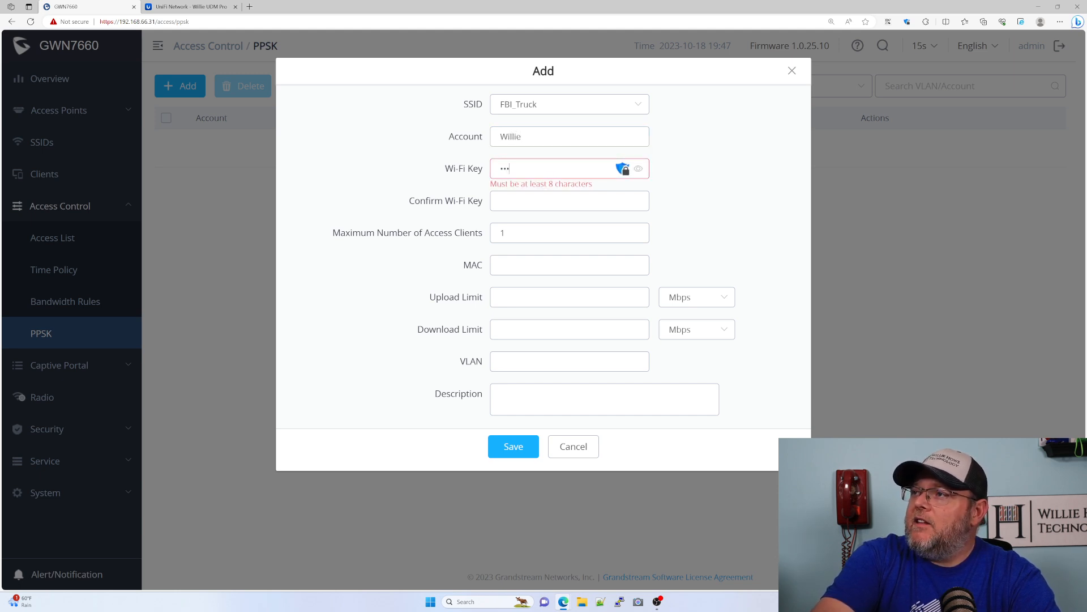
{"action": "key", "text": "Tab"}
{"action": "type", "text": "••••••••"}
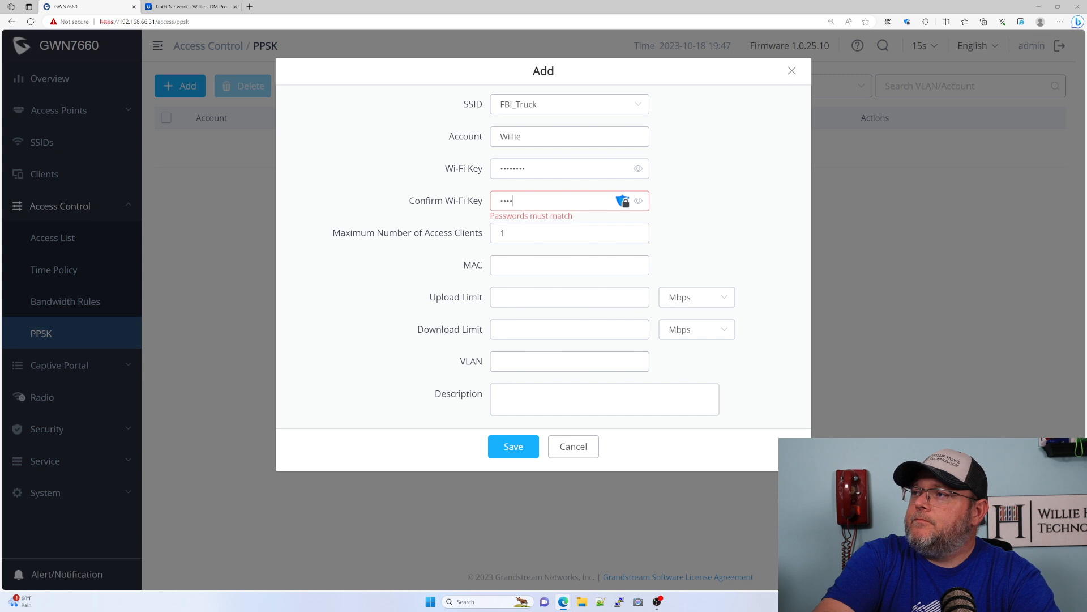
{"action": "left_click", "coordinate": [512, 362]}
{"action": "type", "text": "2"}
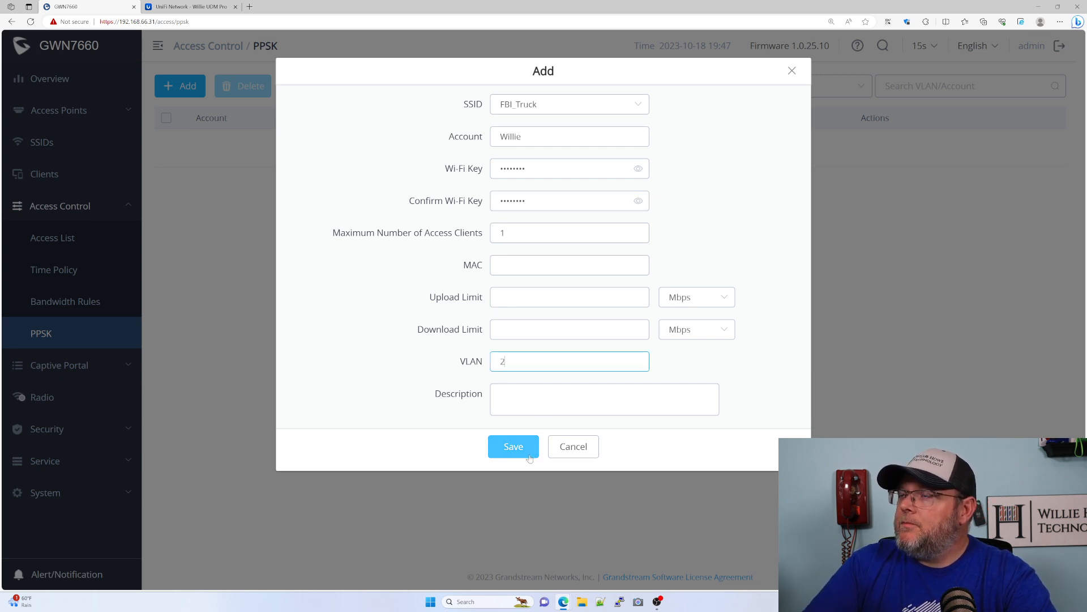
{"action": "left_click", "coordinate": [514, 447]}
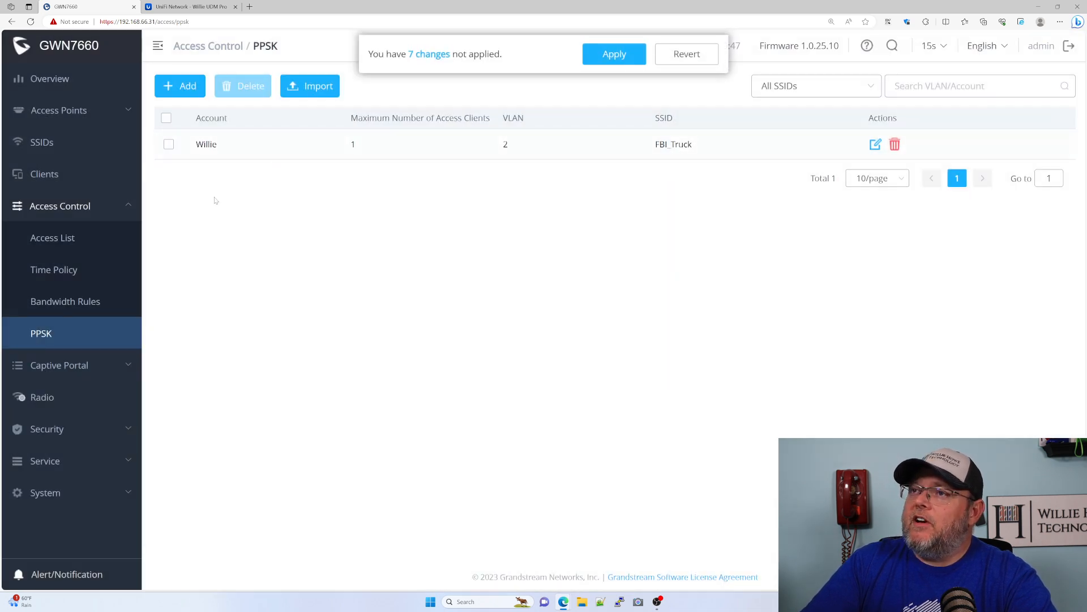
- Add a second PPSK account on FBI_Truck, entering its account name and the Wi-Fi key twice
{"action": "left_click", "coordinate": [190, 90]}
{"action": "left_click", "coordinate": [535, 107]}
{"action": "left_click", "coordinate": [526, 137]}
{"action": "left_click", "coordinate": [536, 137]}
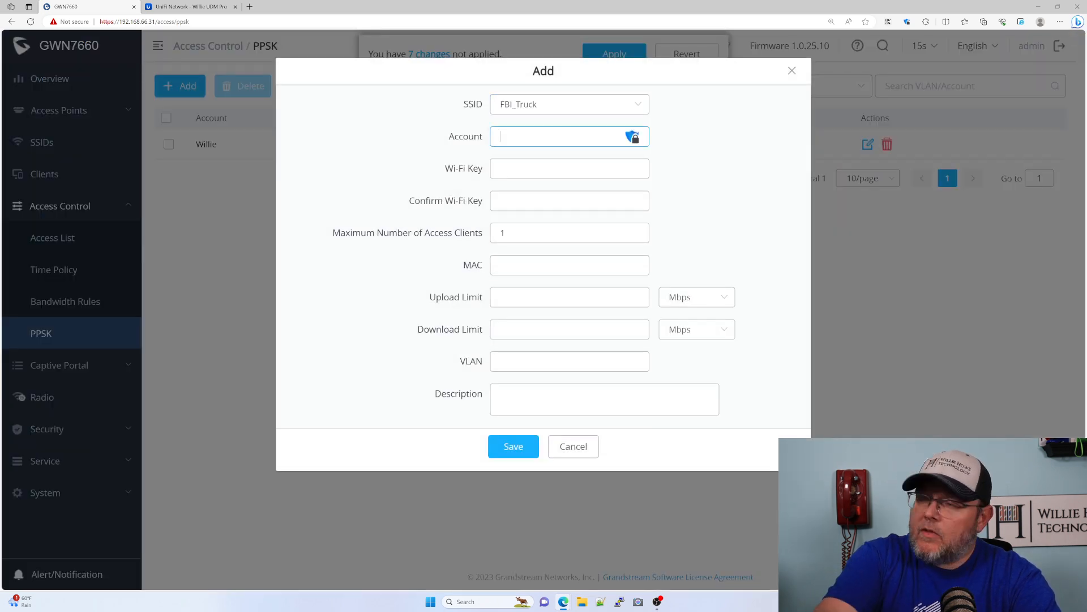
{"action": "type", "text": "Th3"}
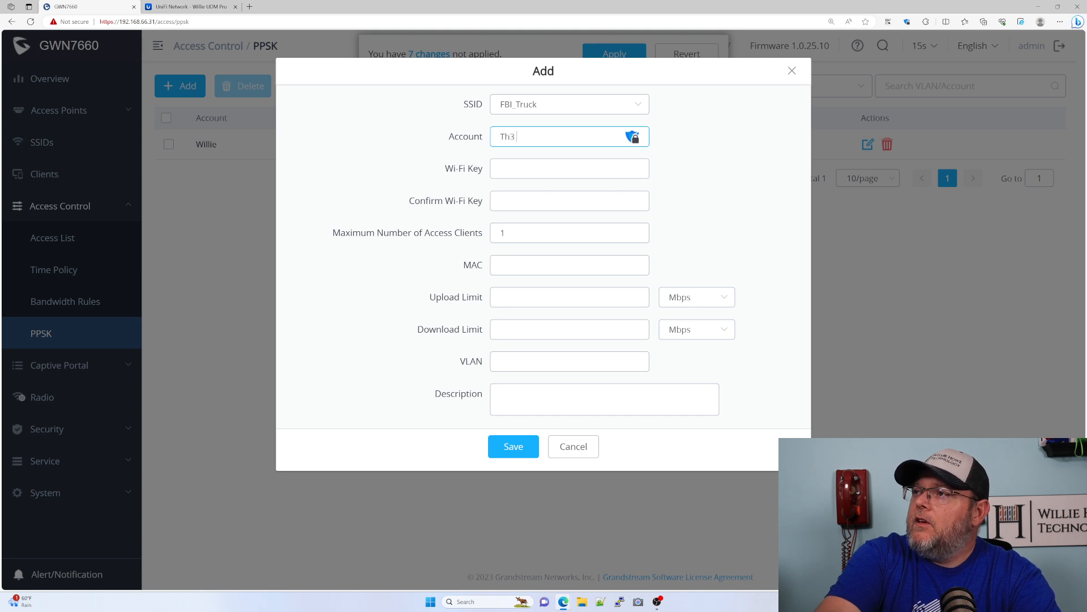
{"action": "type", "text": "de"}
{"action": "key", "text": "Tab"}
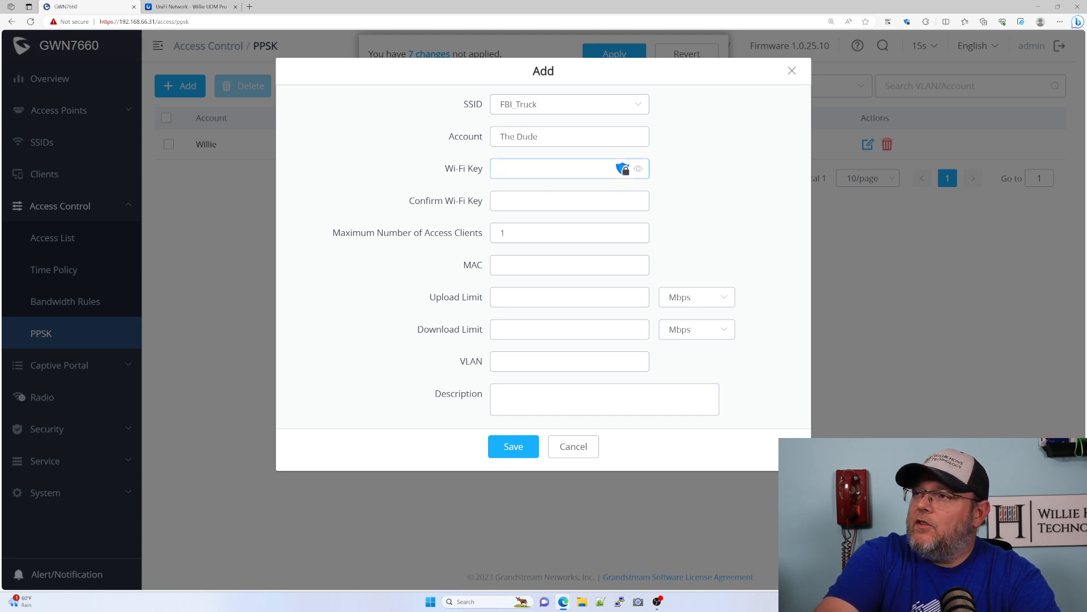
{"action": "type", "text": "********"}
{"action": "key", "text": "Tab"}
{"action": "type", "text": "********"}
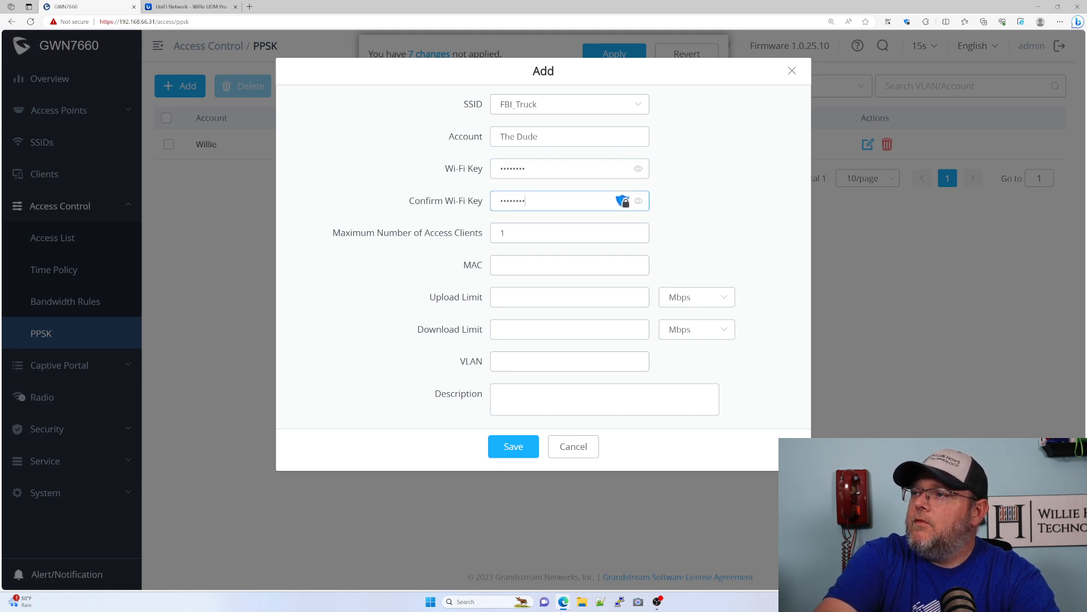
- Set the second account's VLAN to 3, add the description "The Dude abides, man.", and save it
{"action": "left_click", "coordinate": [569, 362]}
{"action": "type", "text": "3"}
{"action": "key", "text": "Tab"}
{"action": "type", "text": "The dude"}
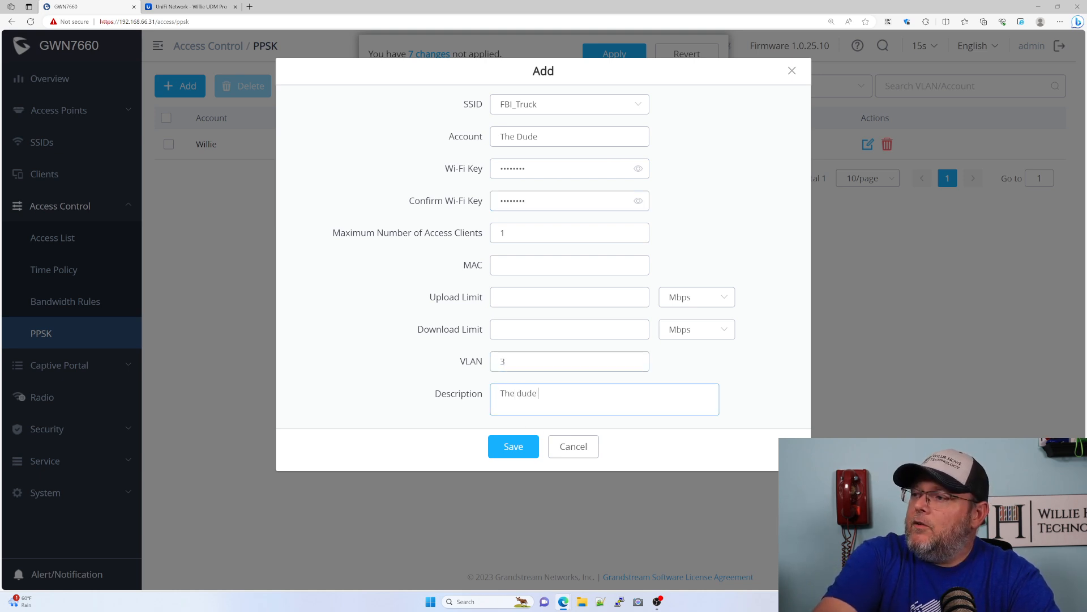
{"action": "key", "text": "BackSpace"}
{"action": "key", "text": "BackSpace"}
{"action": "key", "text": "BackSpace"}
{"action": "key", "text": "BackSpace"}
{"action": "type", "text": "Dud"}
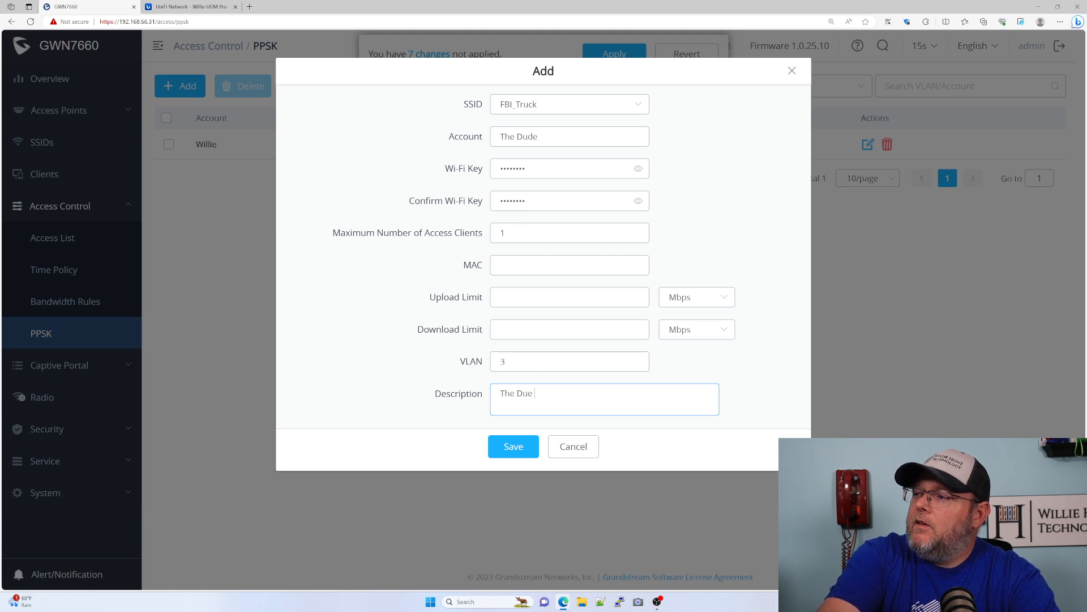
{"action": "type", "text": "e abid"}
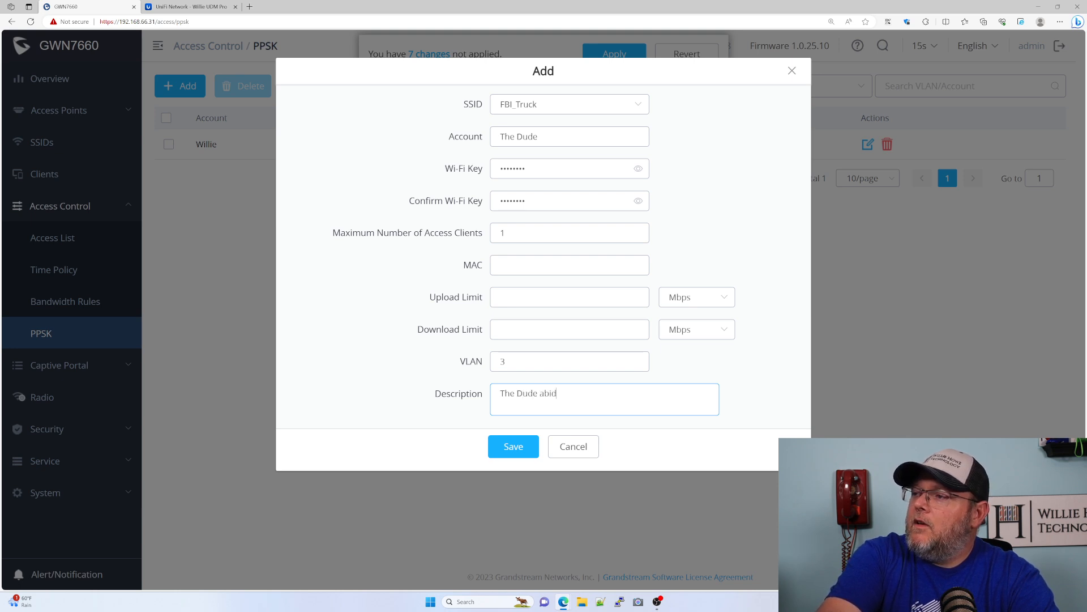
{"action": "type", "text": "es, man."}
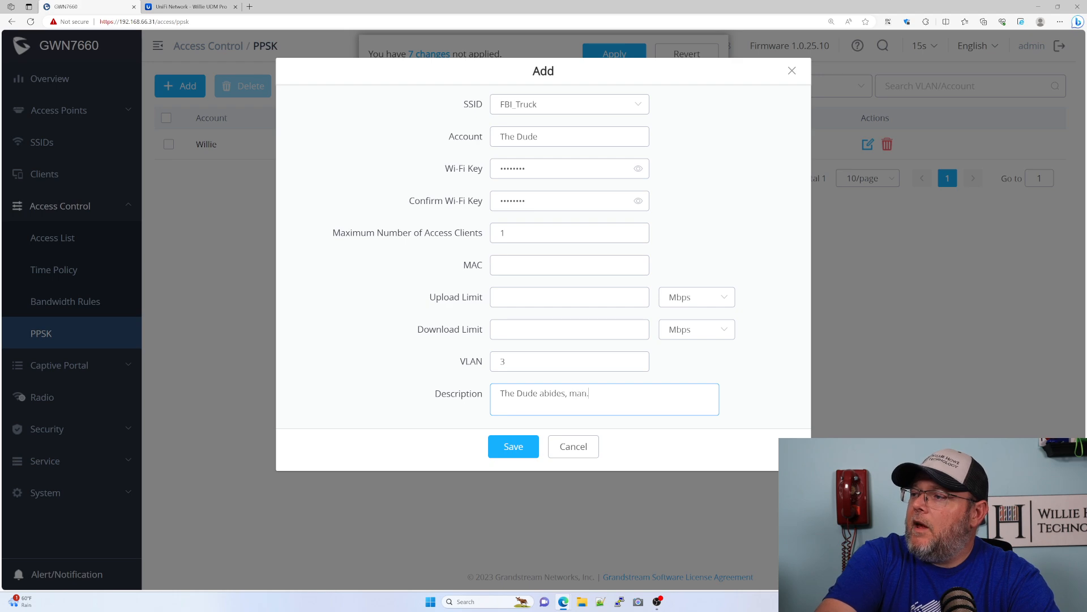
{"action": "left_click", "coordinate": [521, 447]}
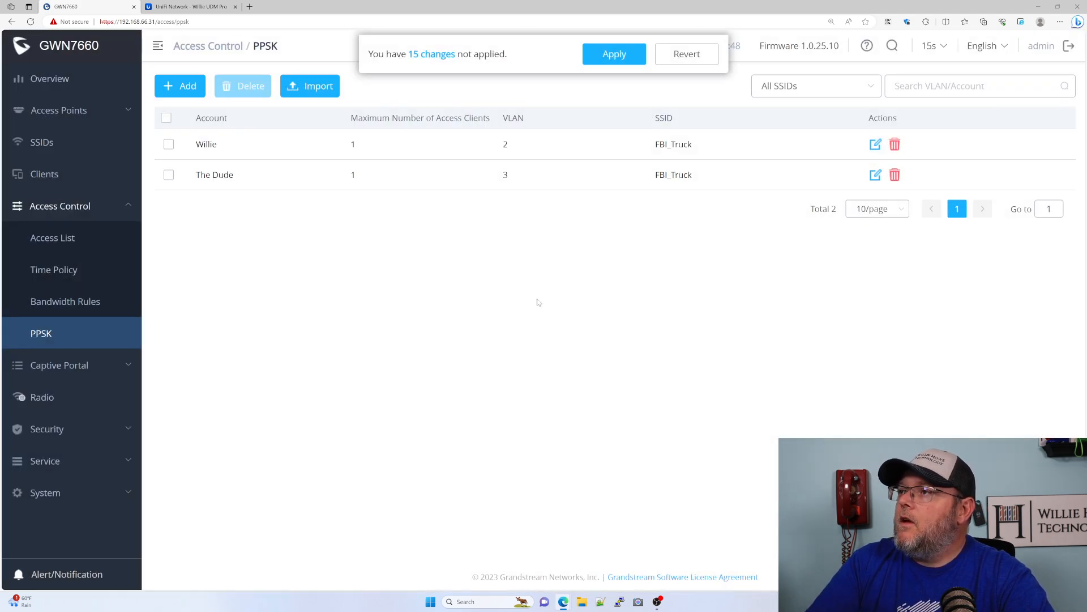
- Apply the pending PPSK changes to the controller
{"action": "left_click", "coordinate": [606, 54]}
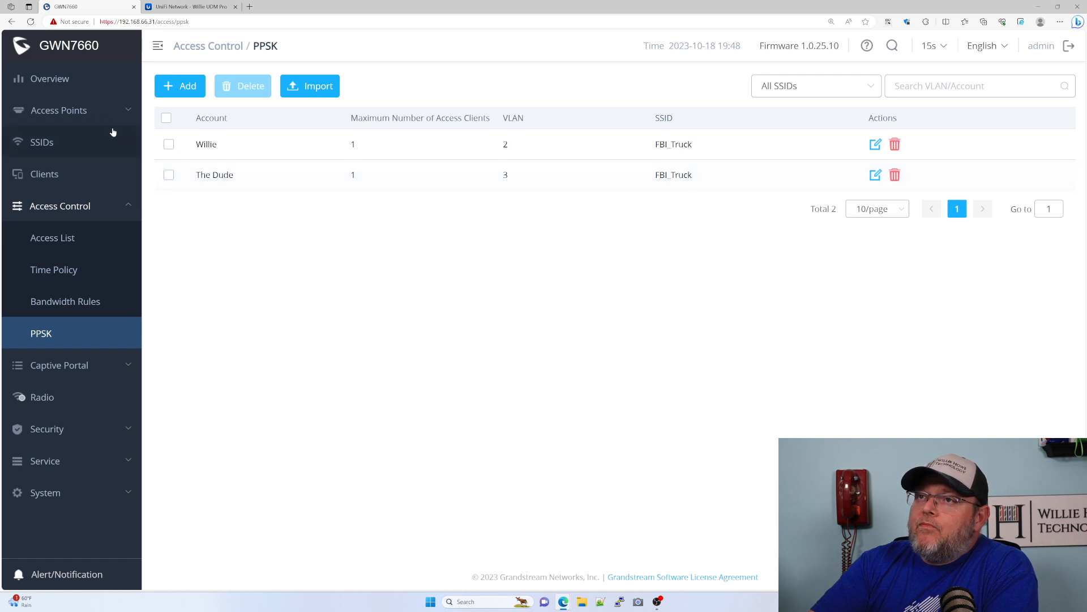
{"action": "left_click", "coordinate": [68, 81]}
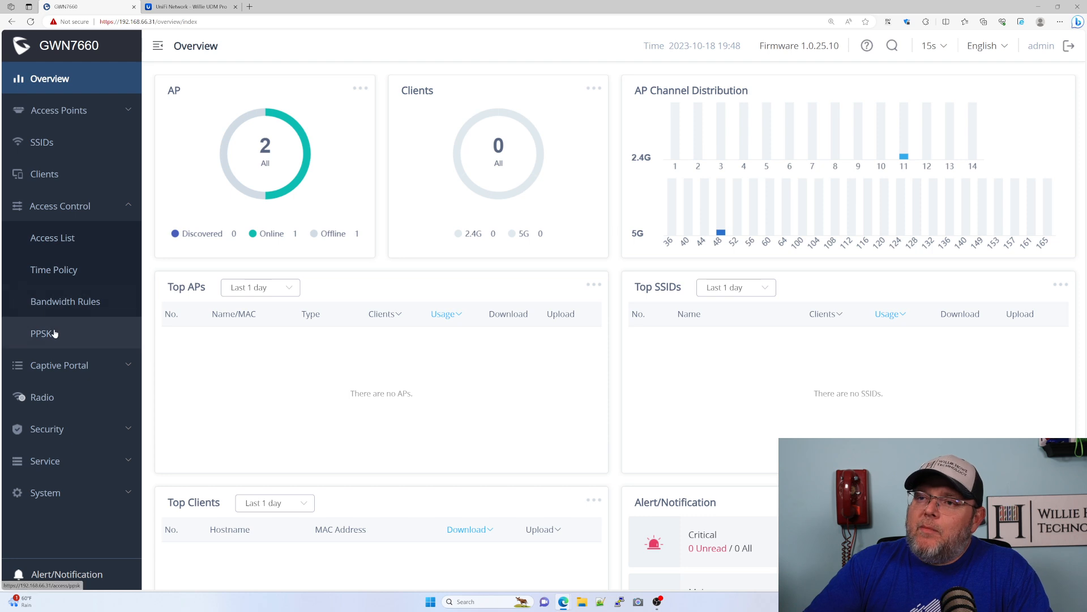
{"action": "left_click", "coordinate": [82, 337]}
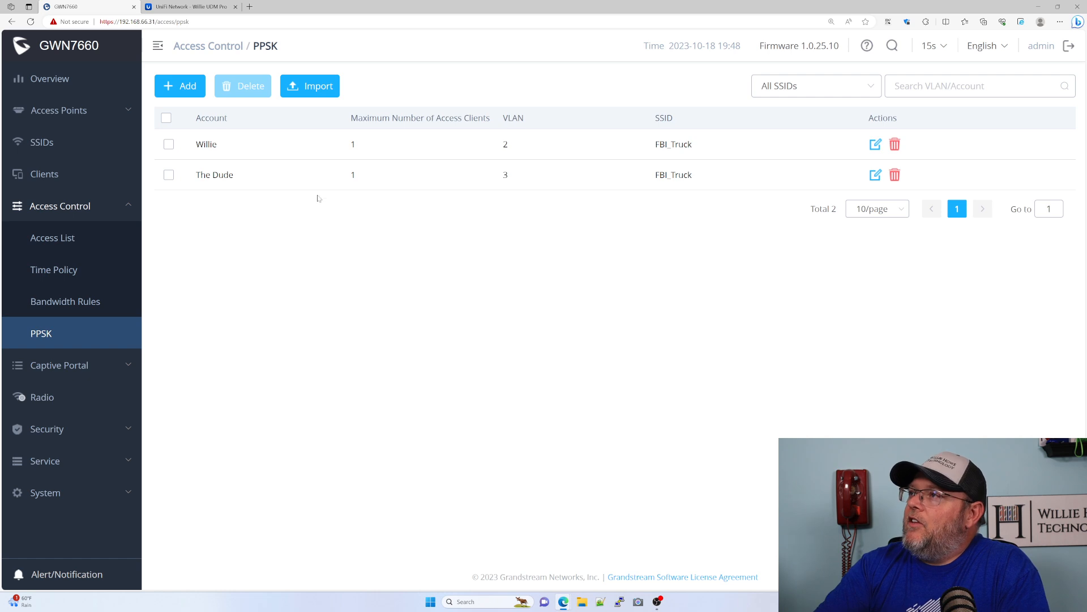
{"action": "left_click", "coordinate": [169, 145]}
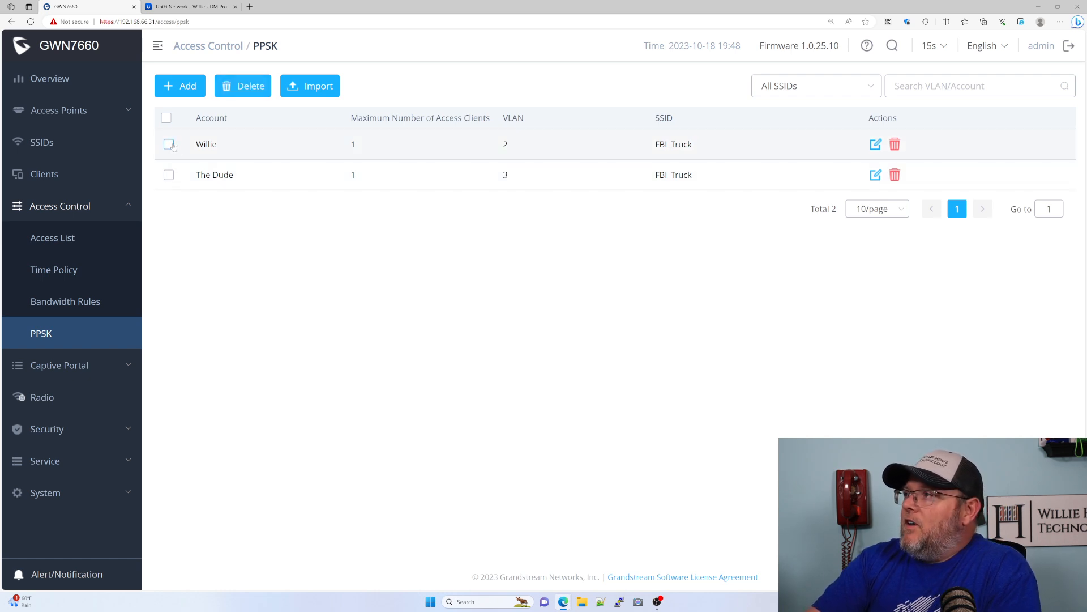
{"action": "left_click", "coordinate": [169, 144]}
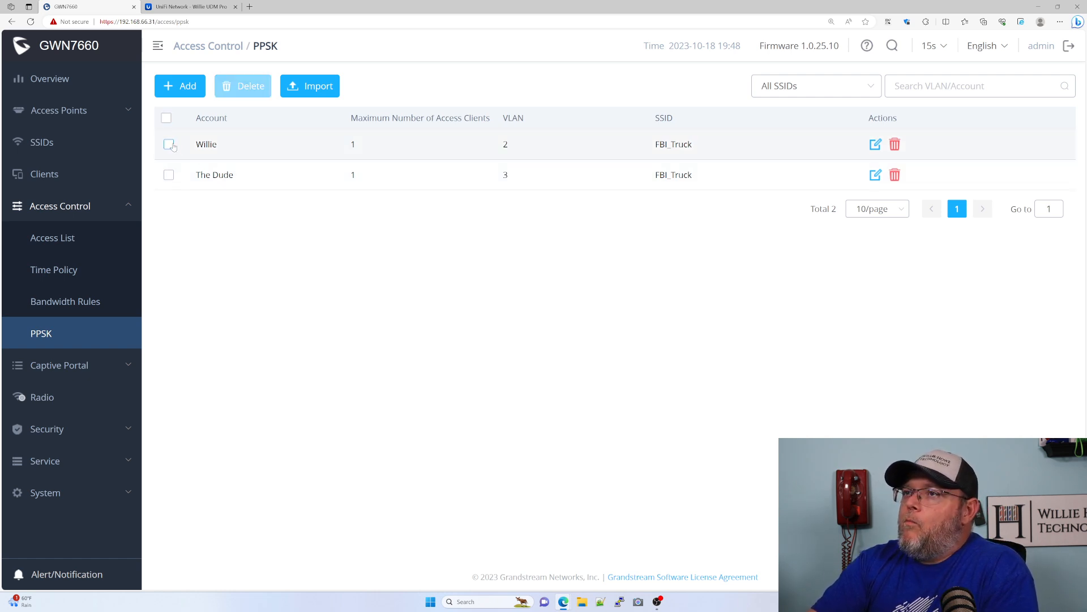
- Open the PPSK import dialog and download the CSV reference template to examine its columns, then cancel the import
{"action": "left_click", "coordinate": [319, 87]}
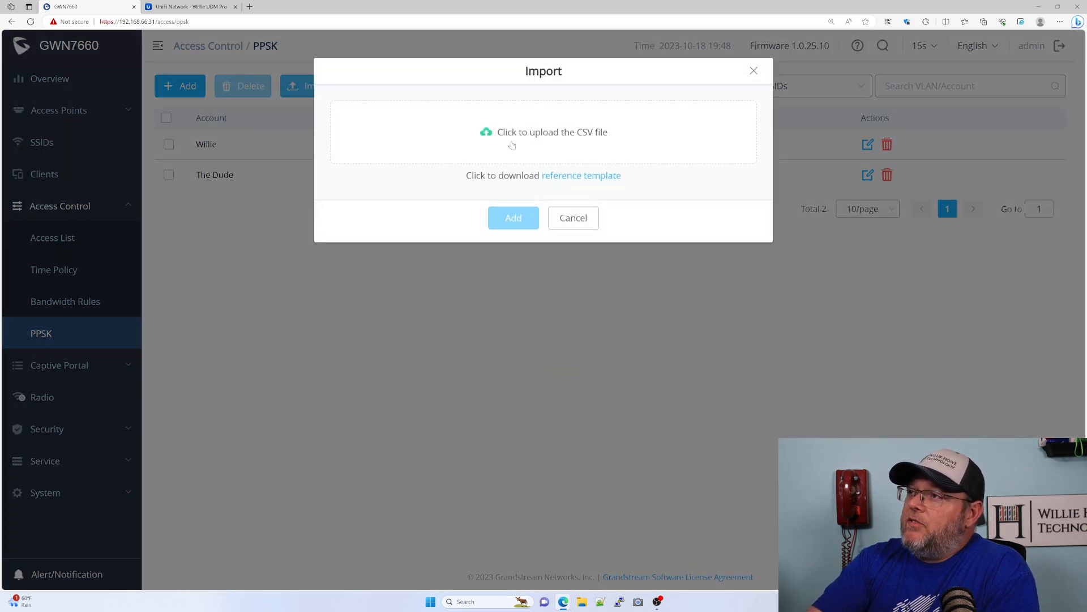
{"action": "left_click", "coordinate": [570, 178]}
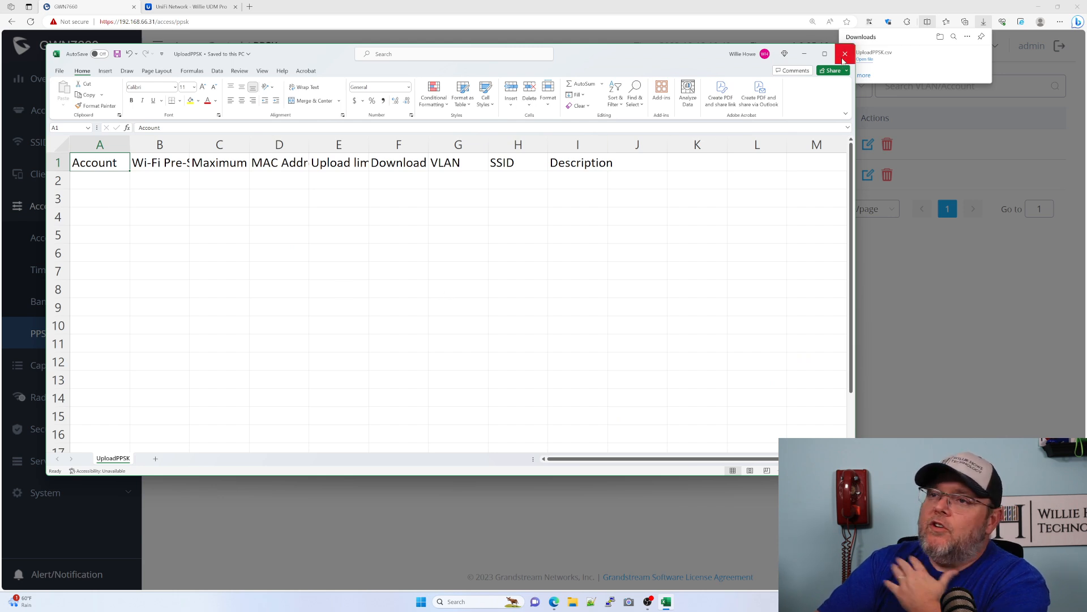
{"action": "scroll", "coordinate": [267, 310], "scroll_direction": "down", "scroll_amount": 3}
{"action": "scroll", "coordinate": [258, 329], "scroll_direction": "down", "scroll_amount": 4}
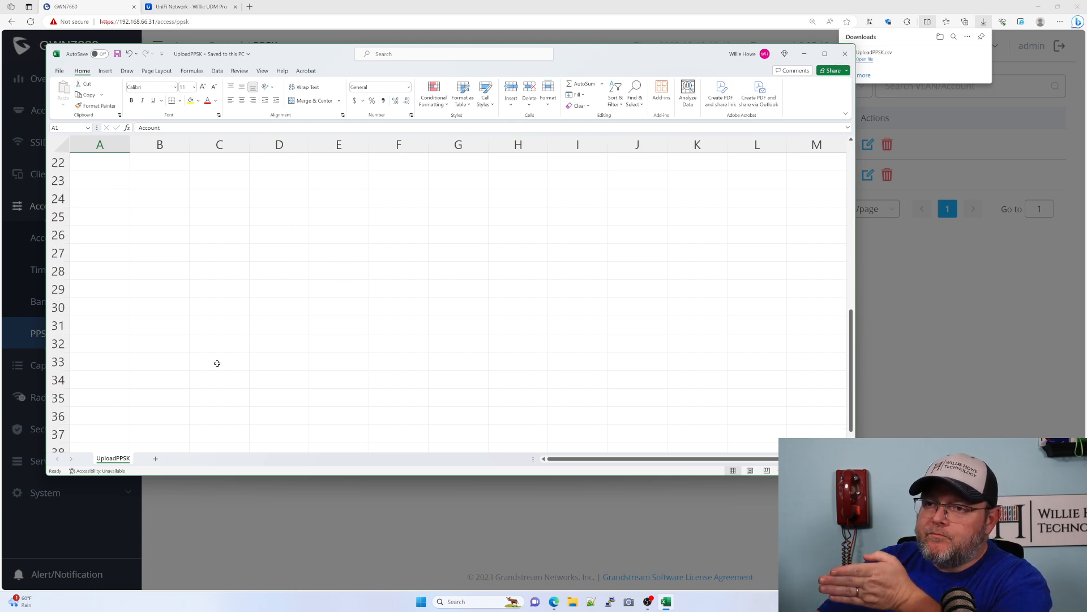
{"action": "left_click", "coordinate": [845, 54]}
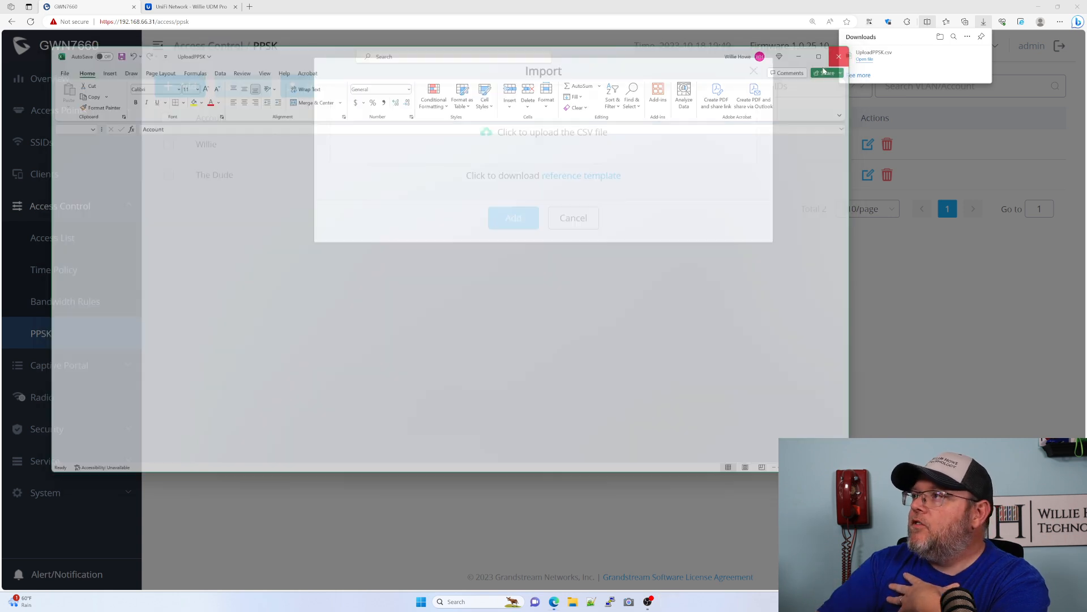
{"action": "left_click", "coordinate": [573, 218]}
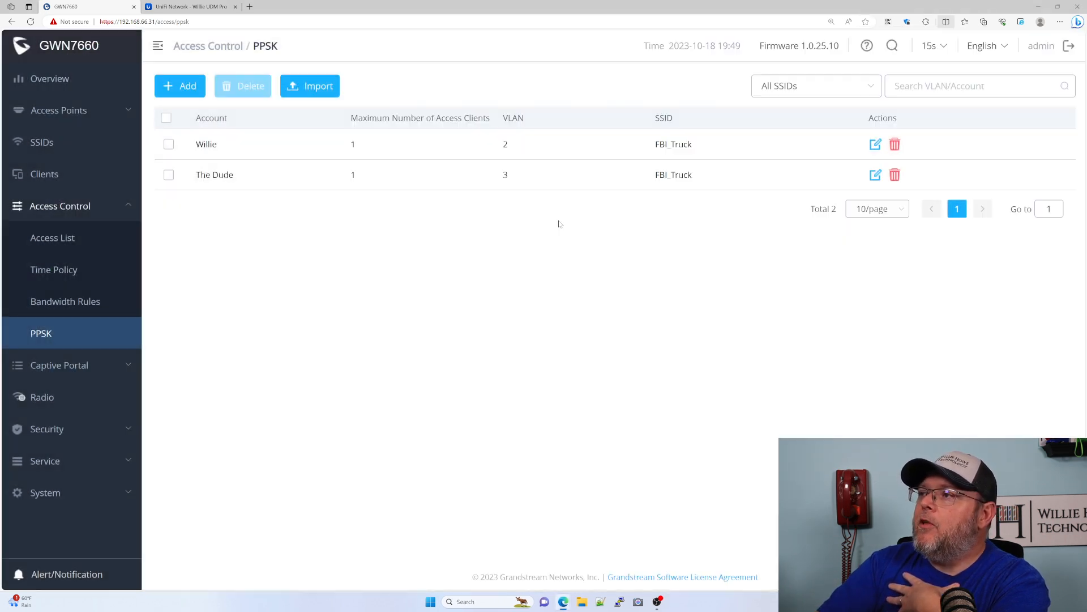